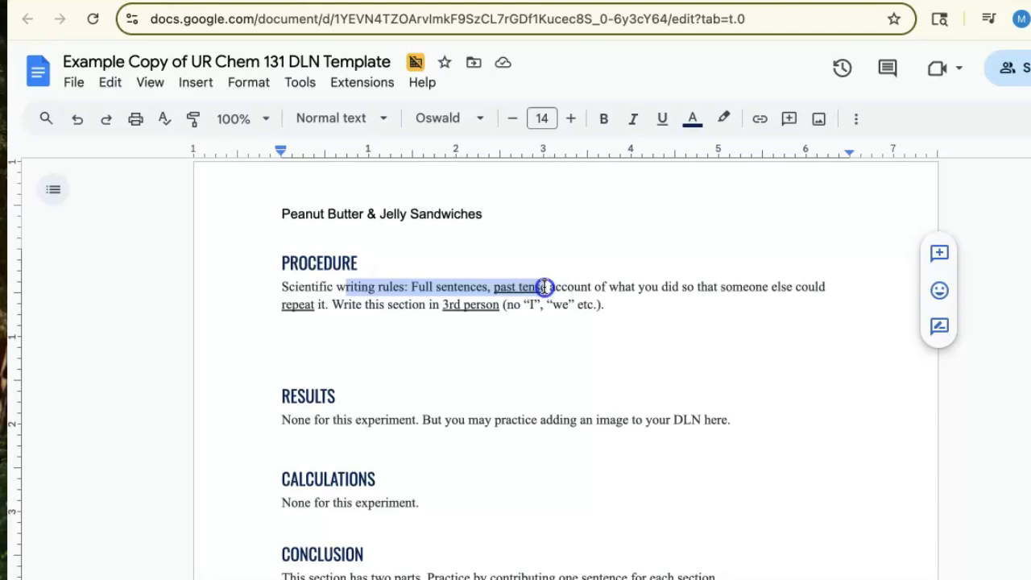
Delete the placeholder writing instructions under the Procedure heading of the Peanut Butter & Jelly Sandwiches page.
drag(545, 286, 547, 294)
key(shift+Down)
key(shift+Down)
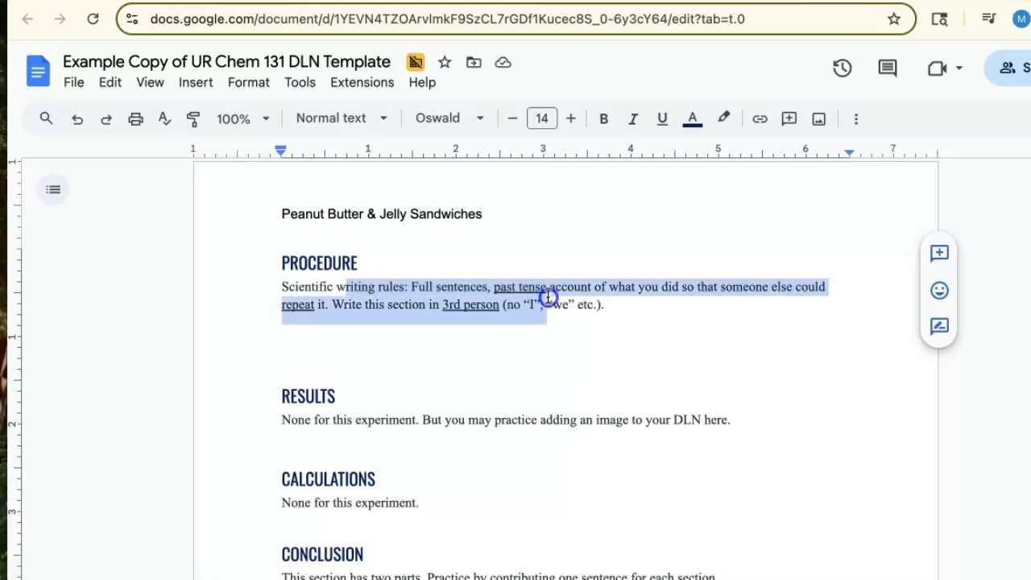
drag(547, 298, 604, 308)
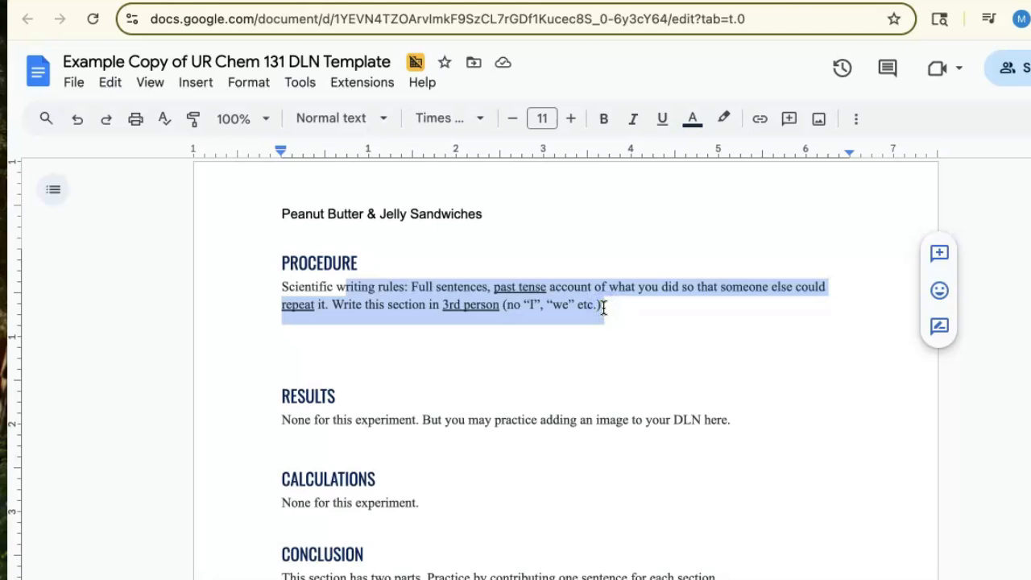
key(BackSpace)
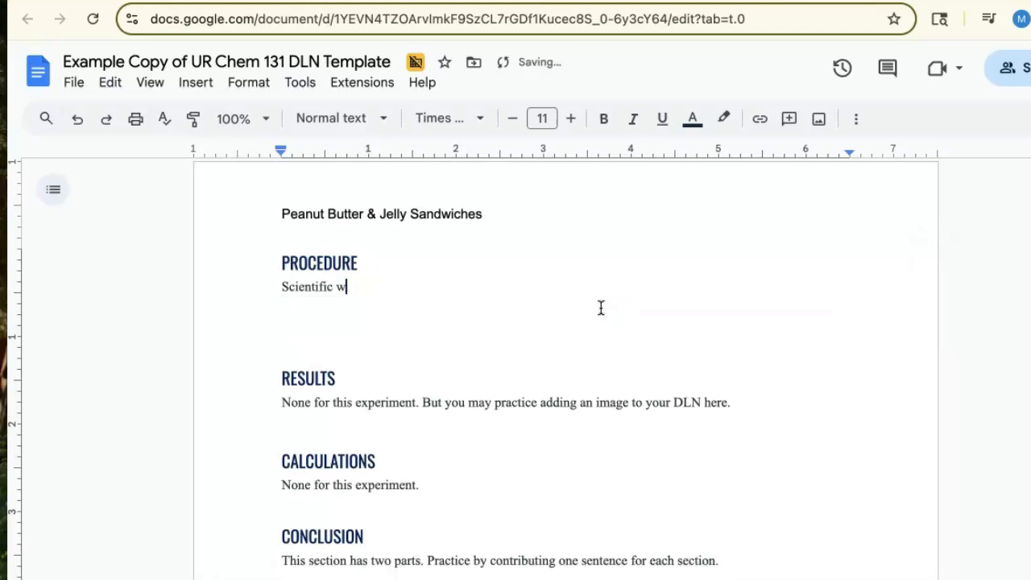
double_click(332, 288)
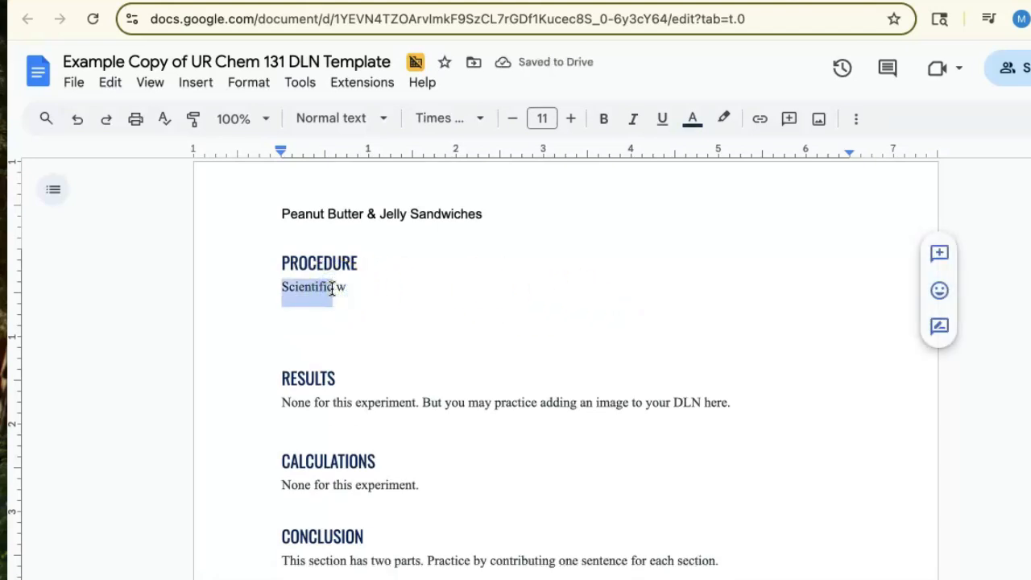
key(BackSpace)
key(Right)
key(Right)
key(BackSpace)
key(BackSpace)
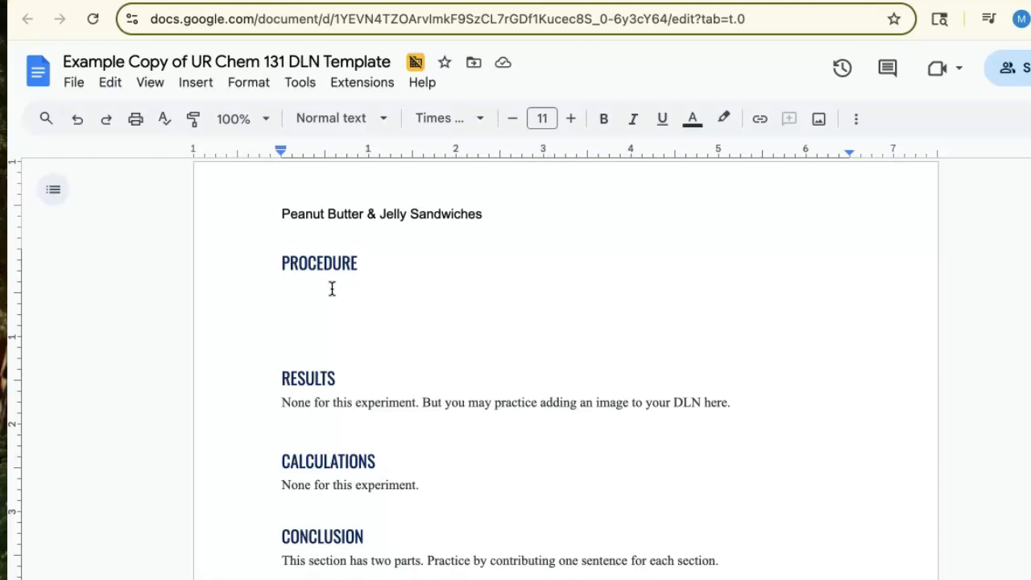
Write under Procedure: "Two slices of bread were placed on the plate. Peanut butter was spread evenly across two slices of bread.".
text(Two slices of bread were placed on the plate.)
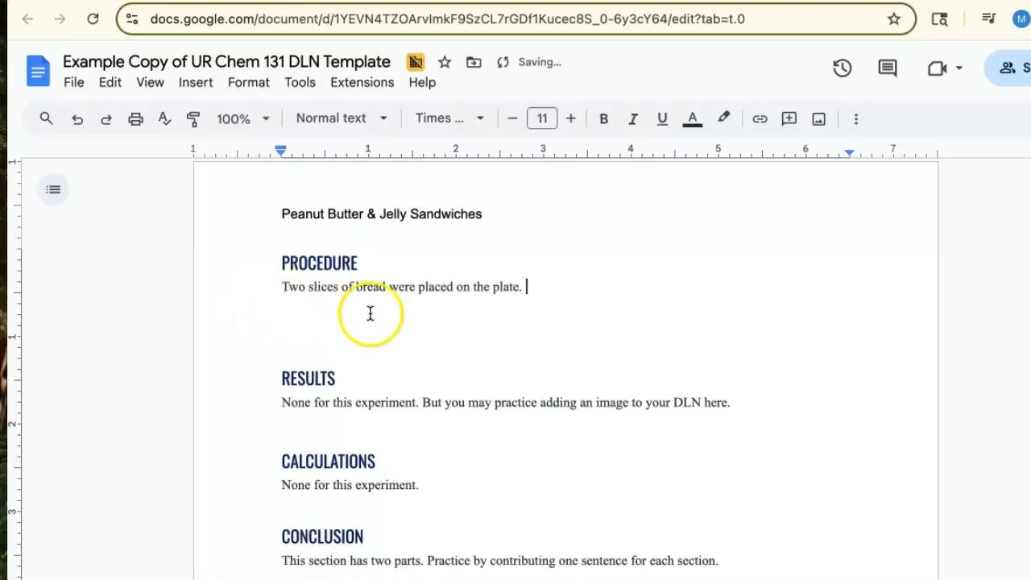
drag(390, 288, 454, 287)
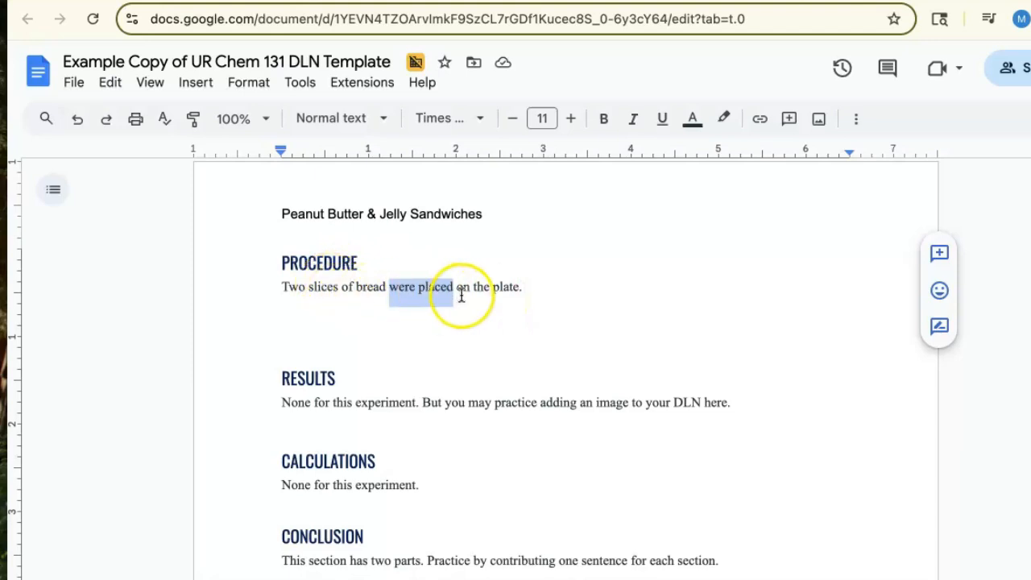
click(519, 292)
click(538, 290)
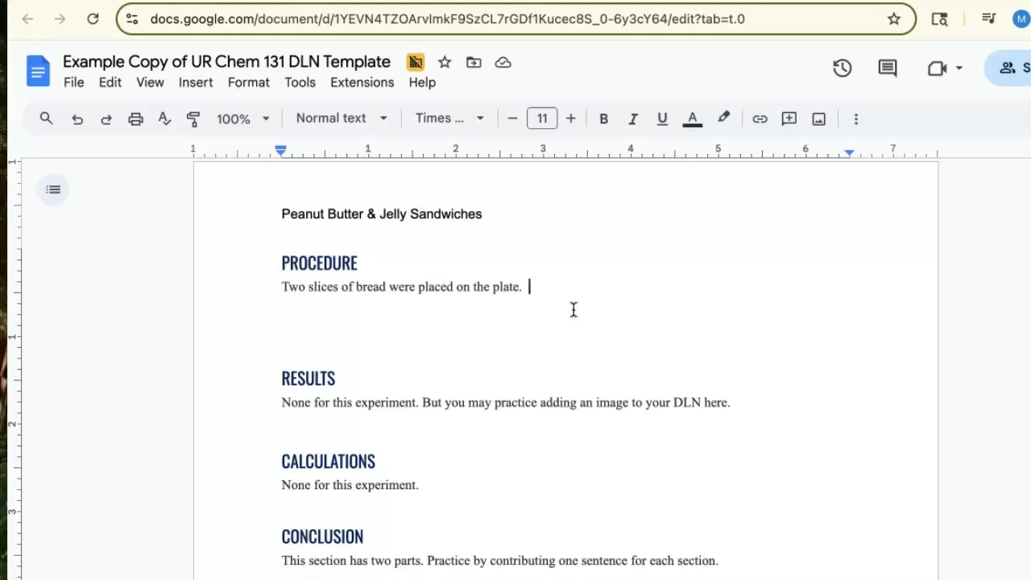
text(Pean)
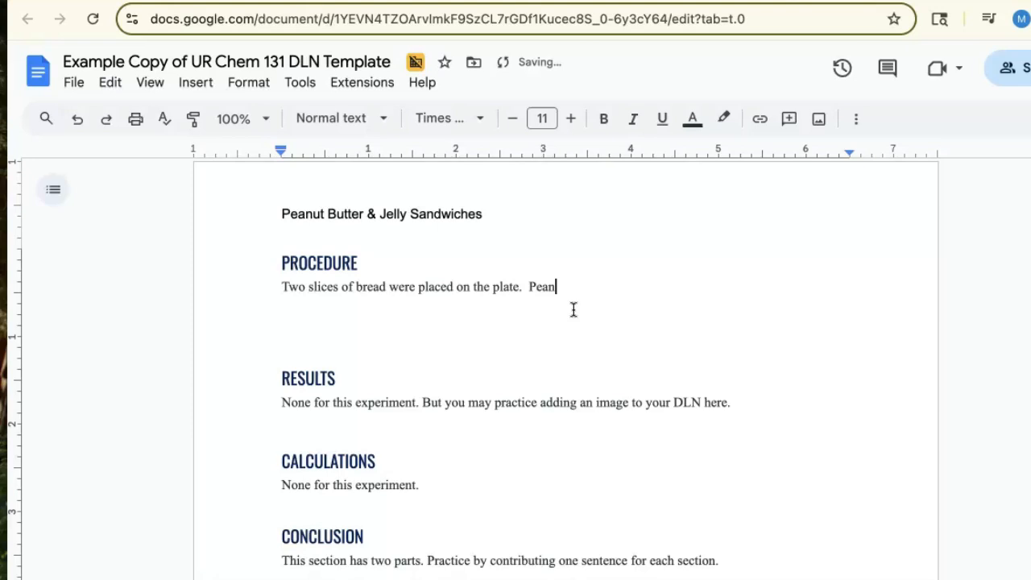
text(ut butter was spread evenly across)
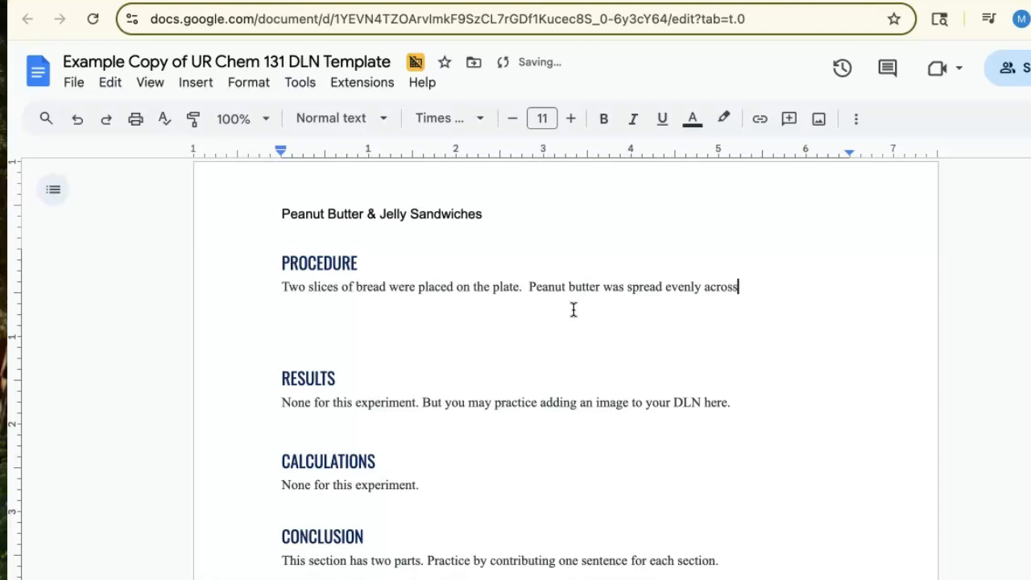
text( two slices of bread.)
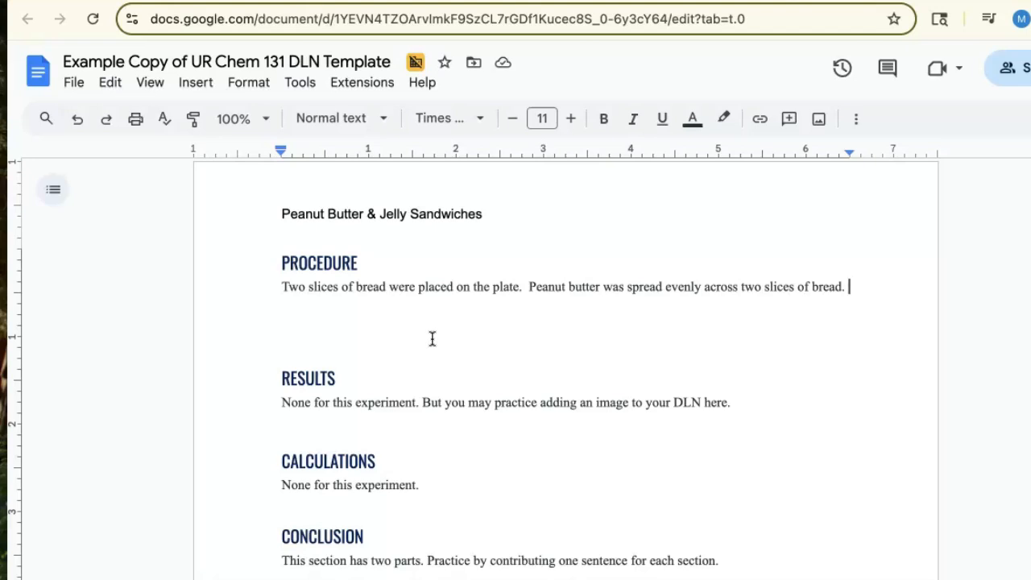
Delete the placeholder sentence under the Results heading of the sandwich experiment.
scroll(431, 338, down, 2)
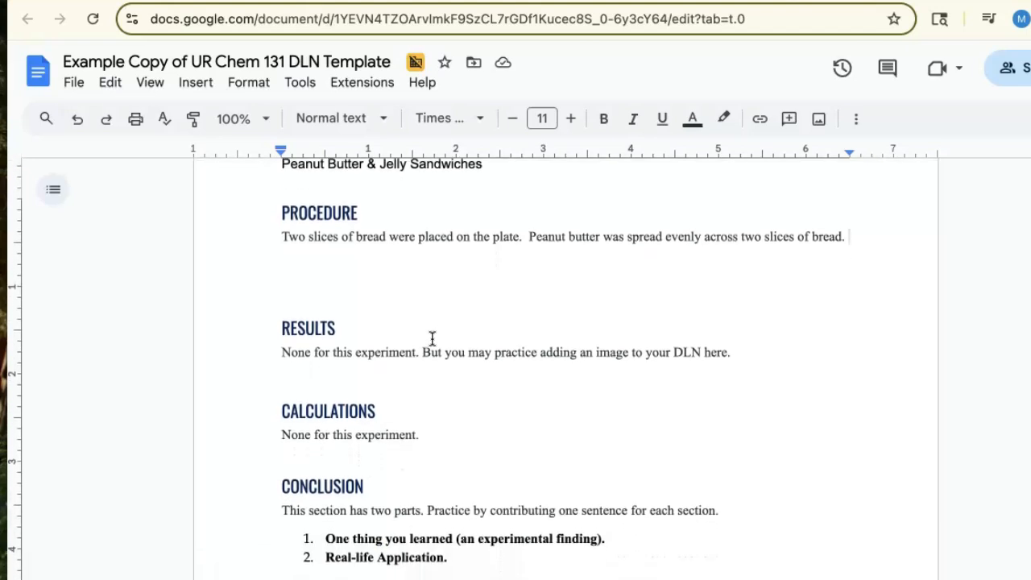
scroll(432, 339, down, 3)
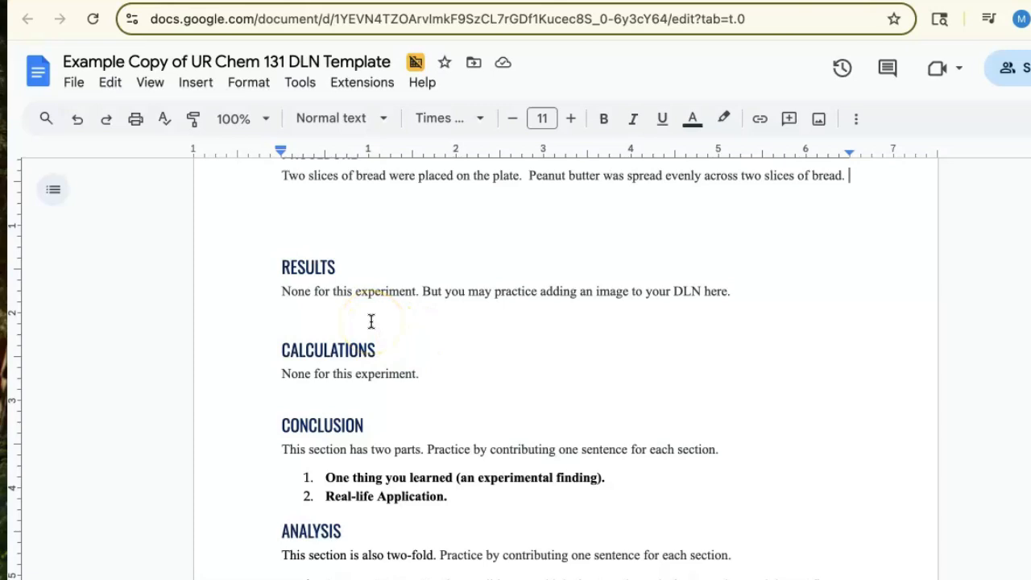
drag(282, 292, 734, 288)
key(BackSpace)
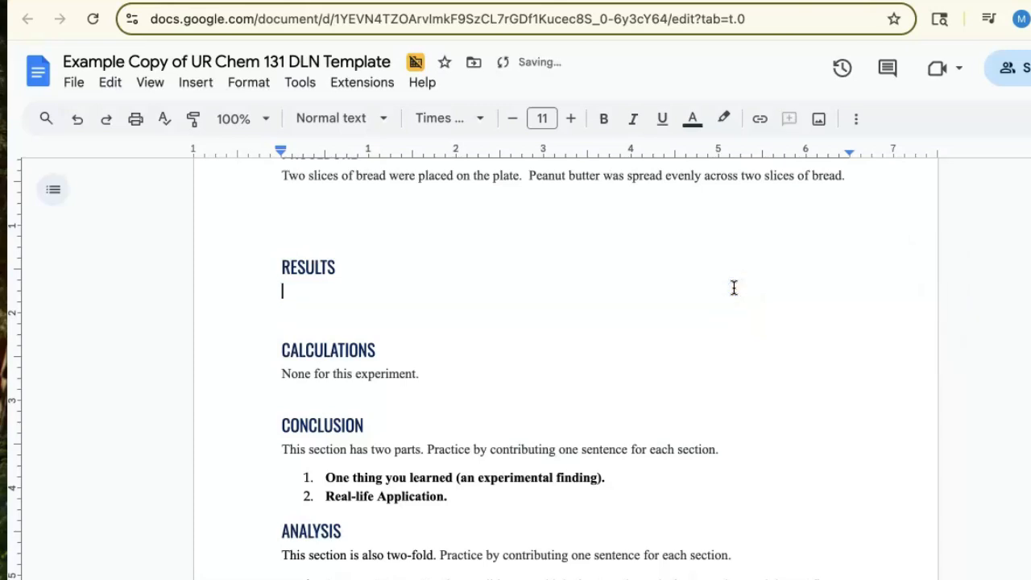
Check which sources are available for inserting an image into the Results section.
click(197, 85)
mouse_move(207, 126)
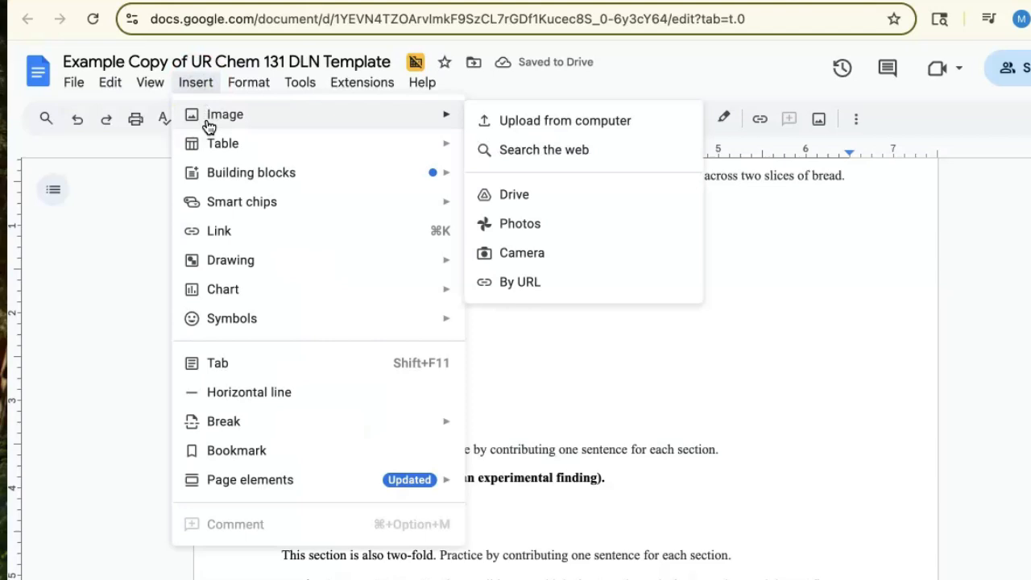
click(196, 82)
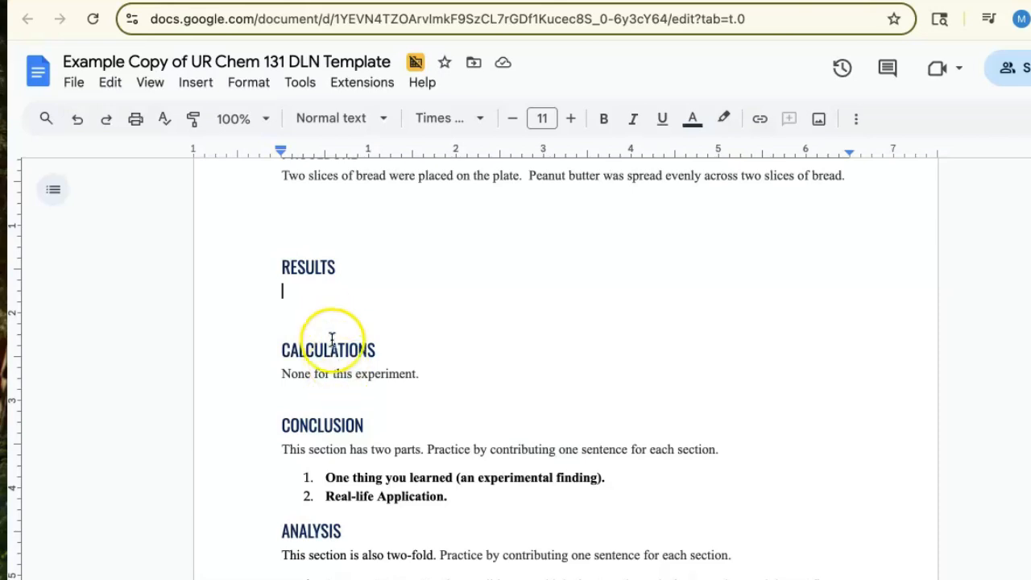
Examine the remaining sandwich sections and the next experiment's materials and emission wavelength tables, up to its Calculations section.
scroll(330, 323, down, 1)
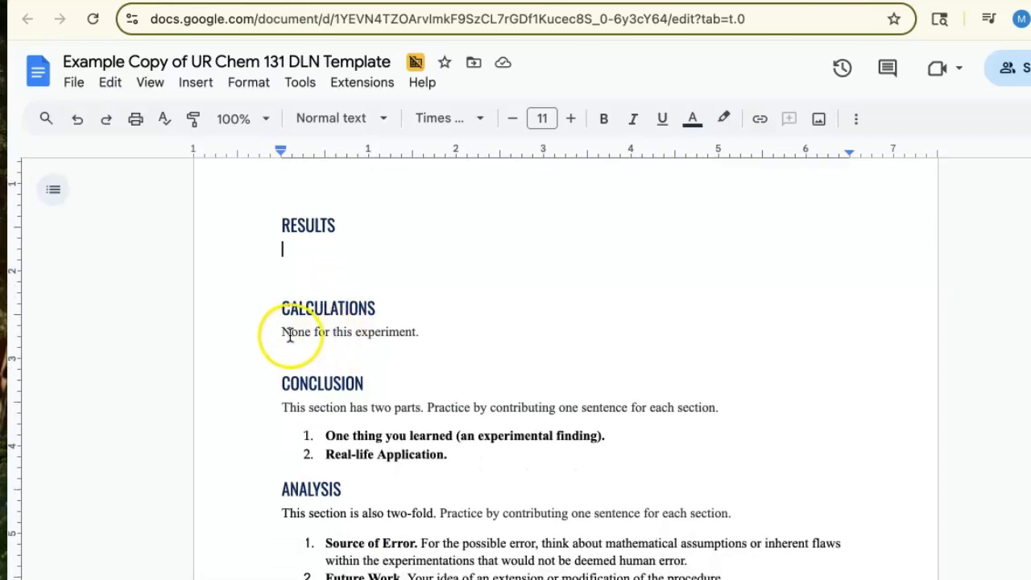
drag(286, 334, 424, 334)
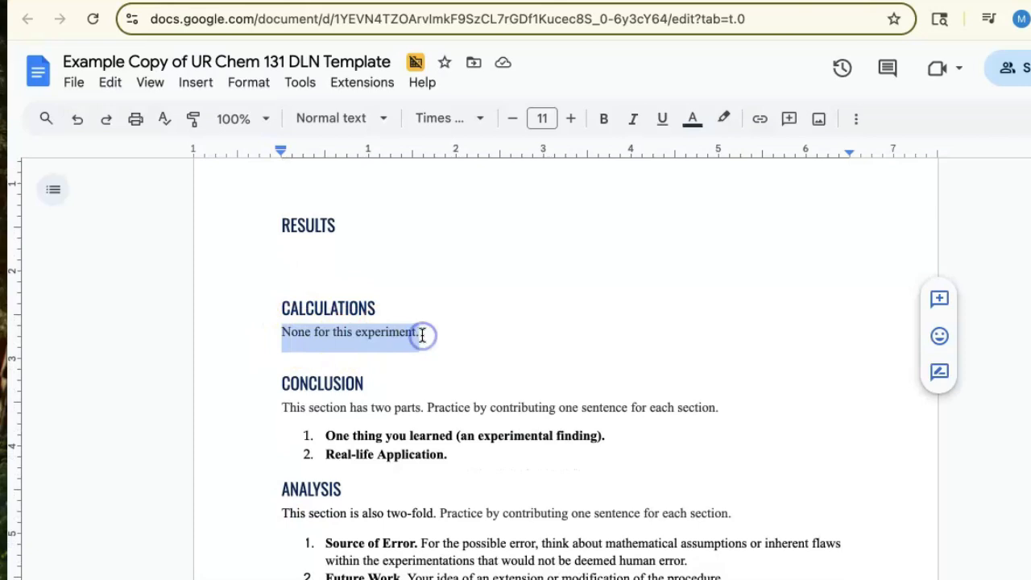
scroll(403, 338, down, 1)
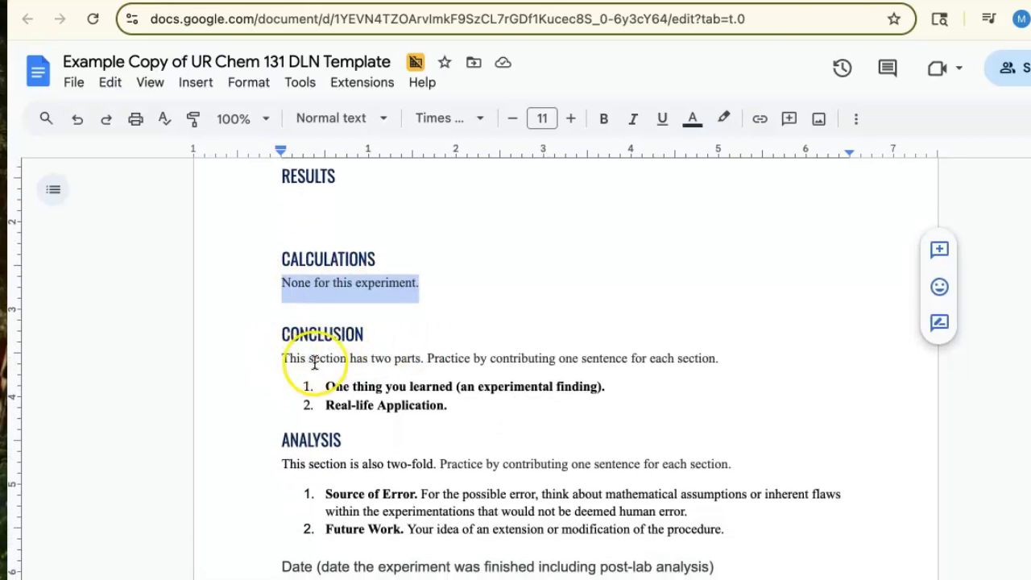
scroll(416, 354, down, 2)
scroll(418, 368, down, 20)
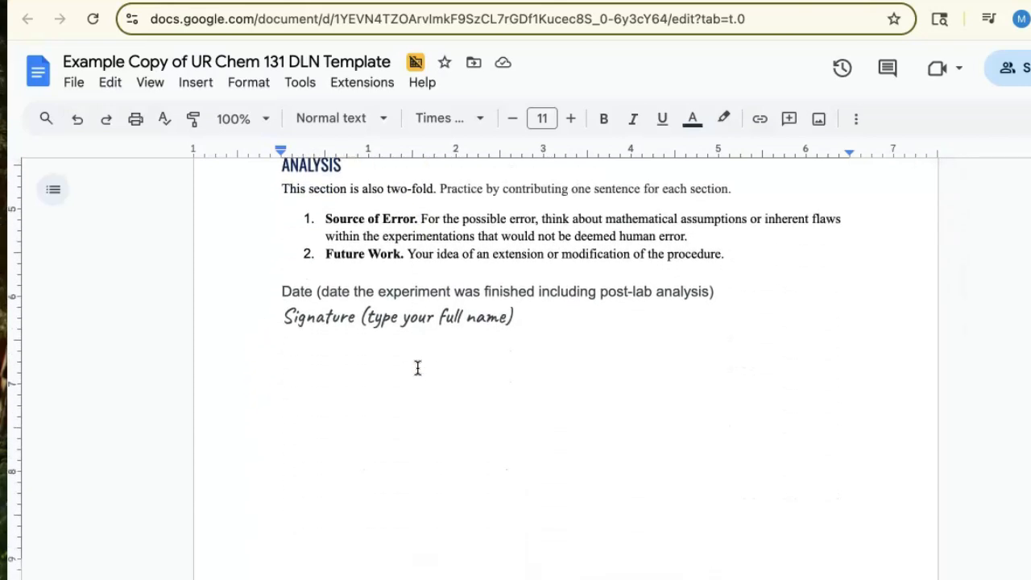
scroll(418, 368, down, 20)
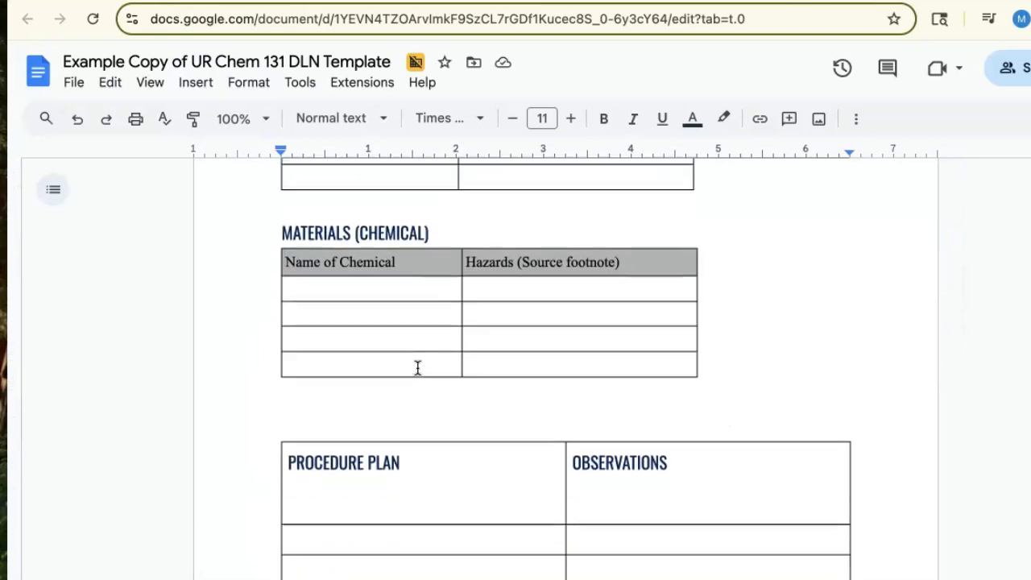
scroll(418, 367, down, 3)
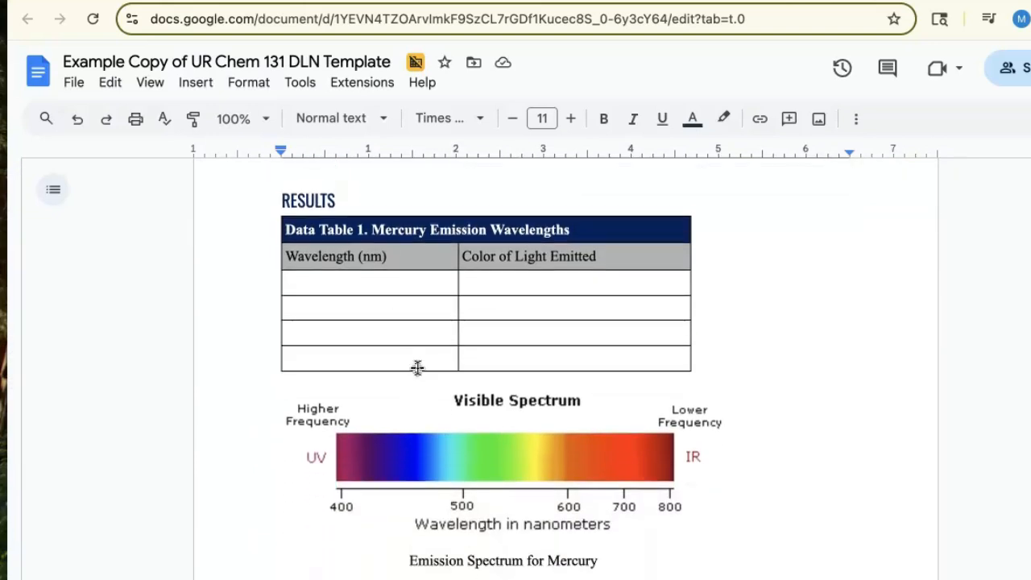
scroll(418, 368, down, 8)
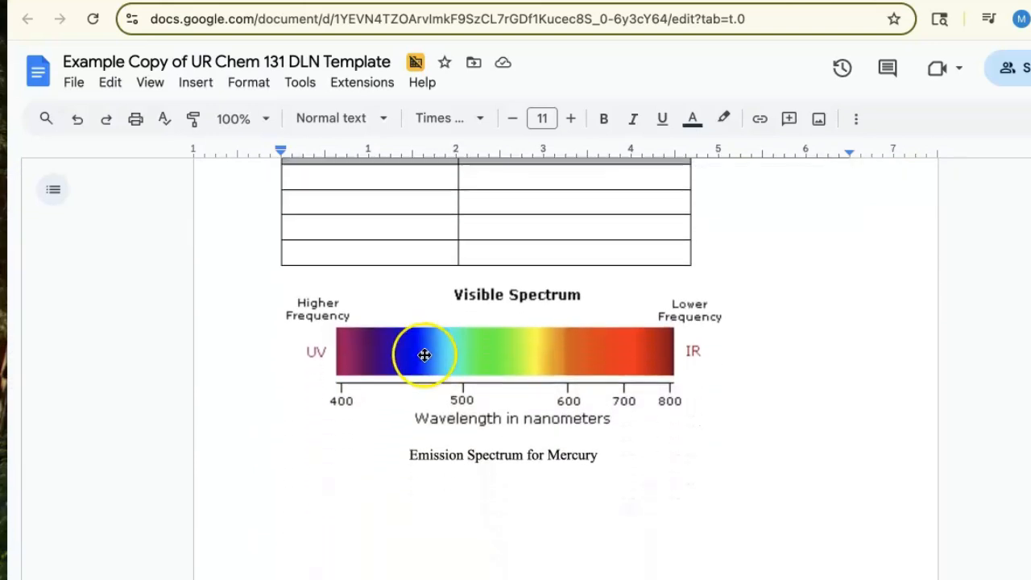
scroll(425, 355, down, 13)
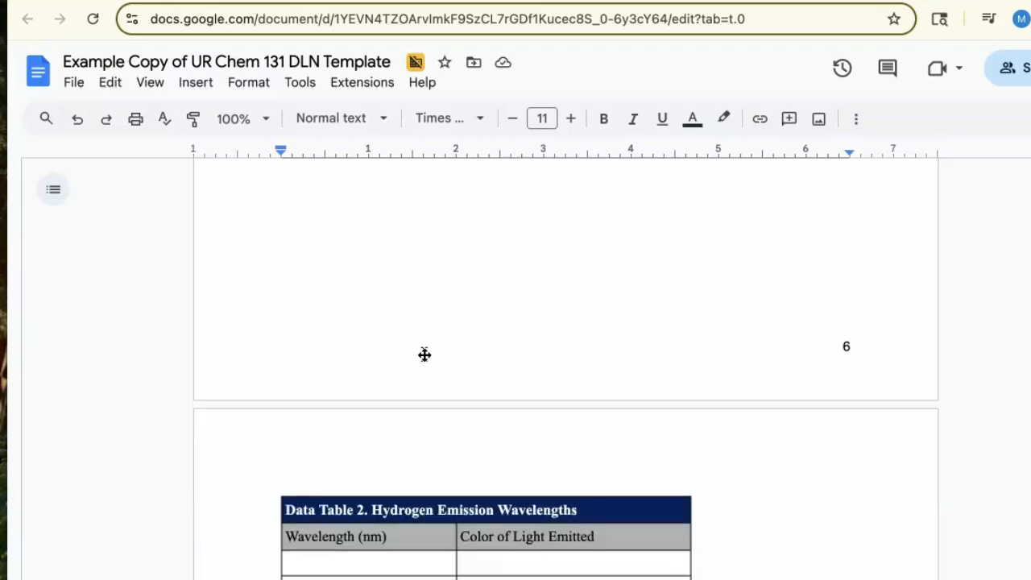
scroll(424, 355, down, 13)
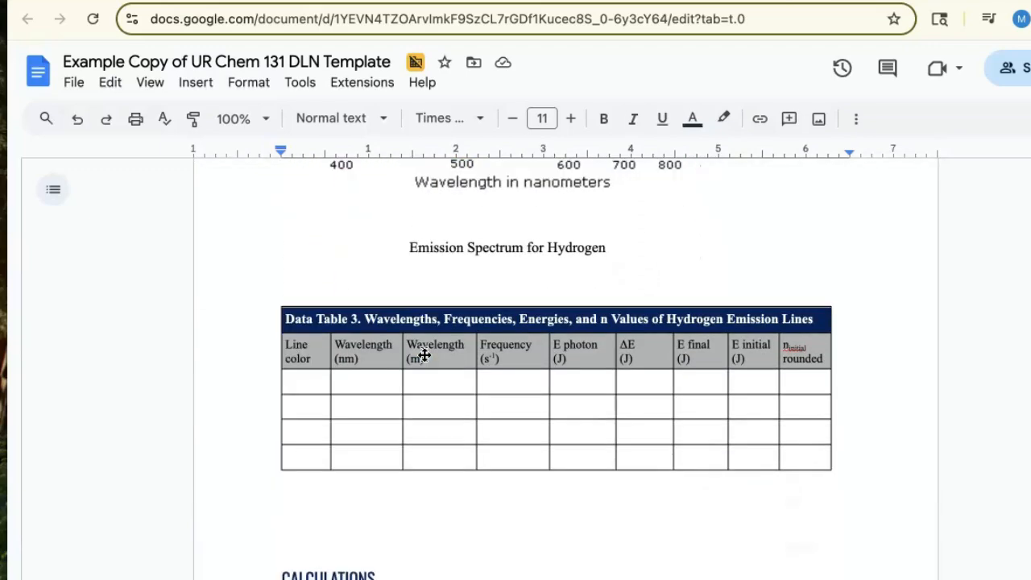
scroll(425, 354, down, 5)
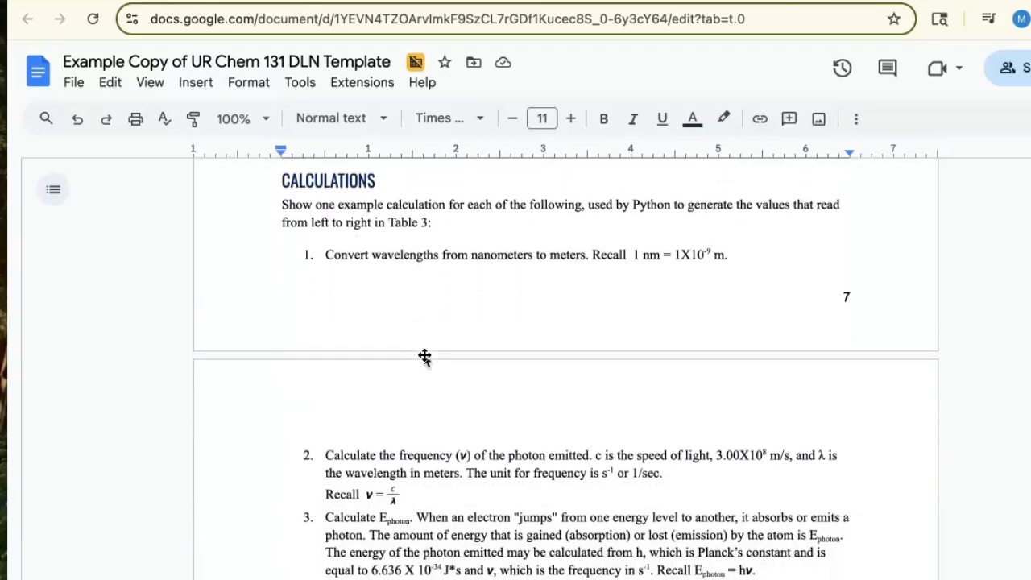
Examine the six calculation prompts of the emission experiment, including the equations for E final and n initial.
scroll(424, 354, down, 4)
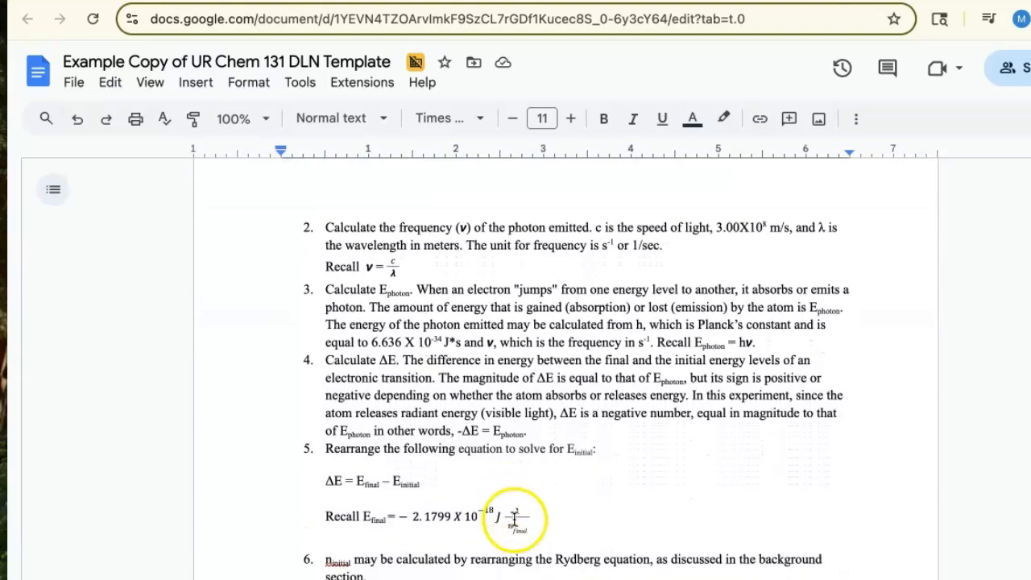
click(528, 527)
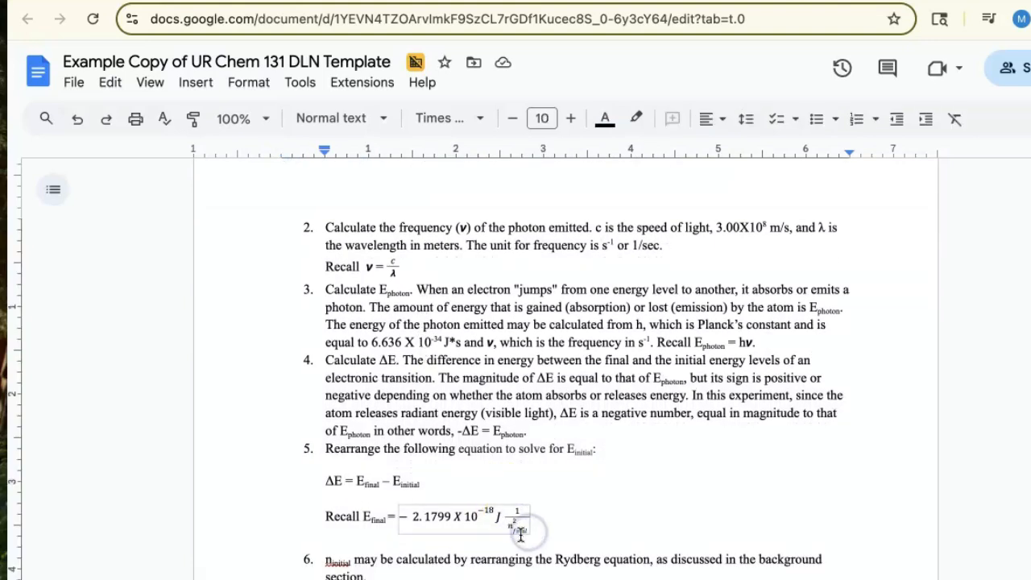
scroll(553, 535, down, 1)
scroll(553, 535, down, 3)
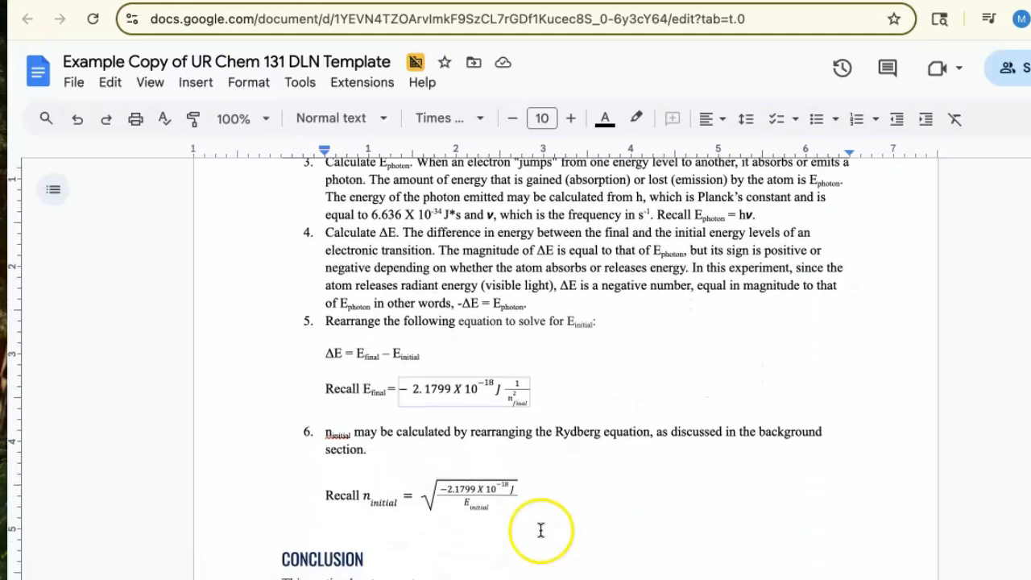
click(478, 488)
click(498, 506)
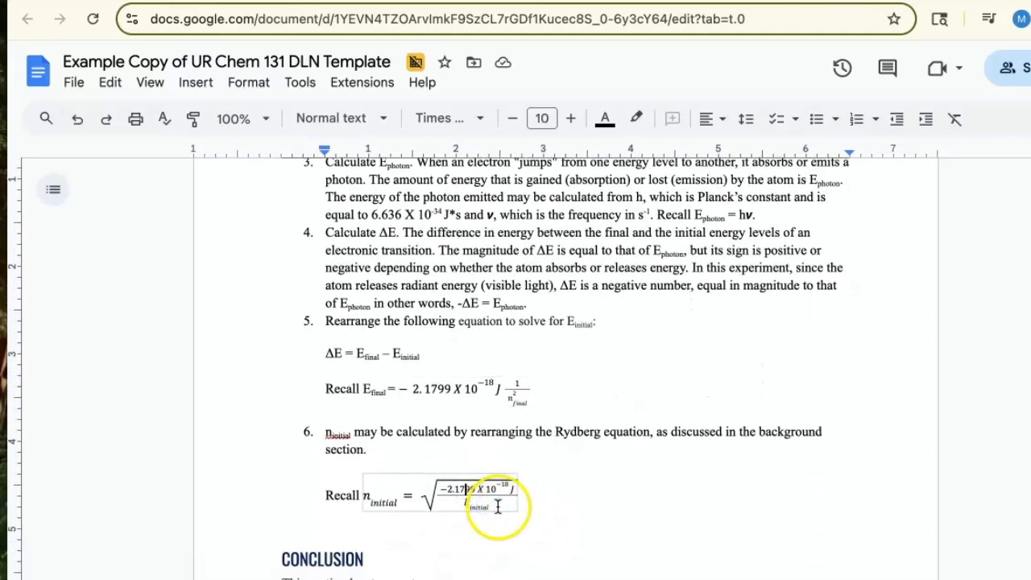
click(555, 434)
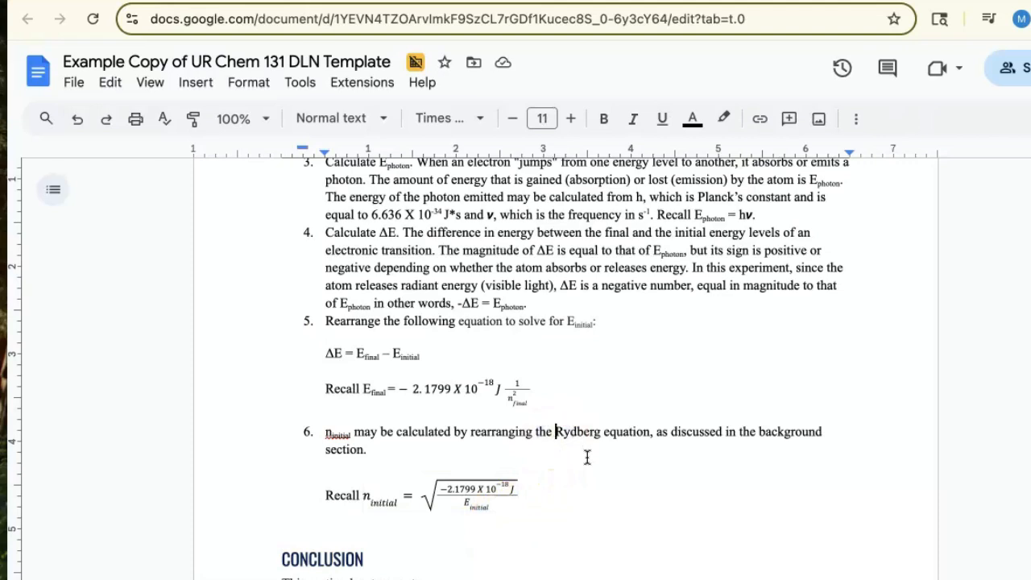
scroll(587, 457, up, 8)
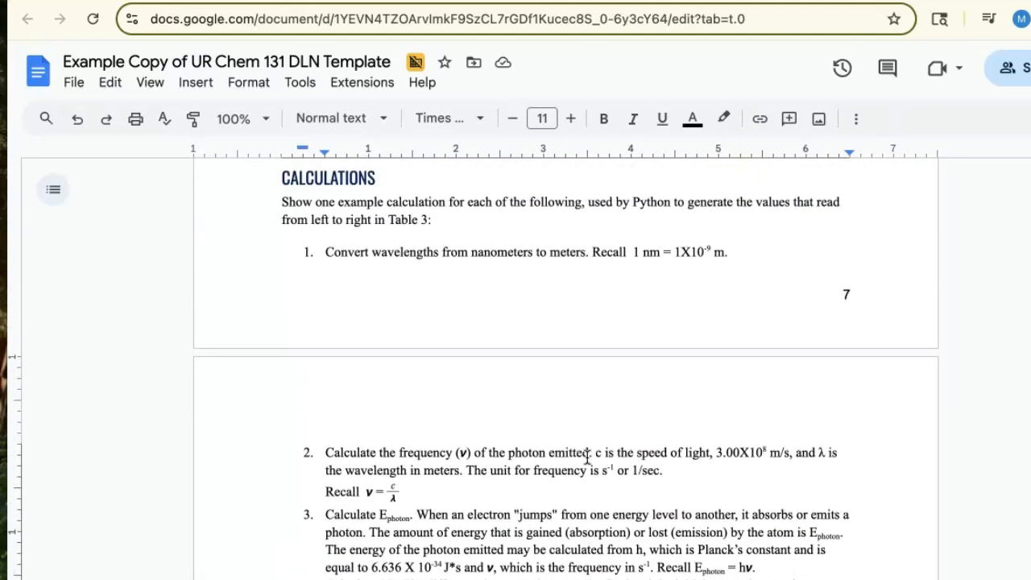
scroll(587, 456, down, 1)
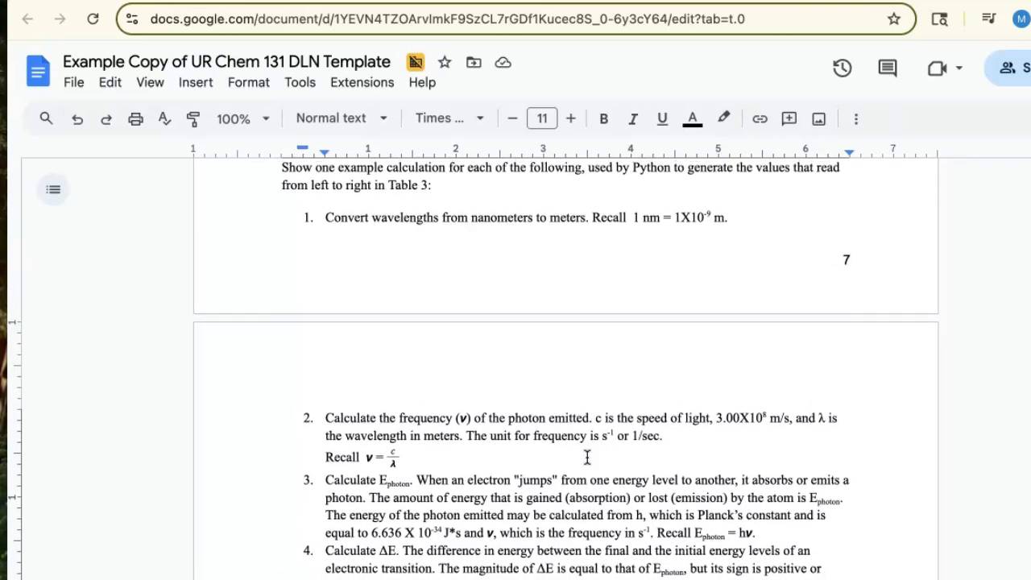
scroll(587, 456, up, 2)
click(520, 251)
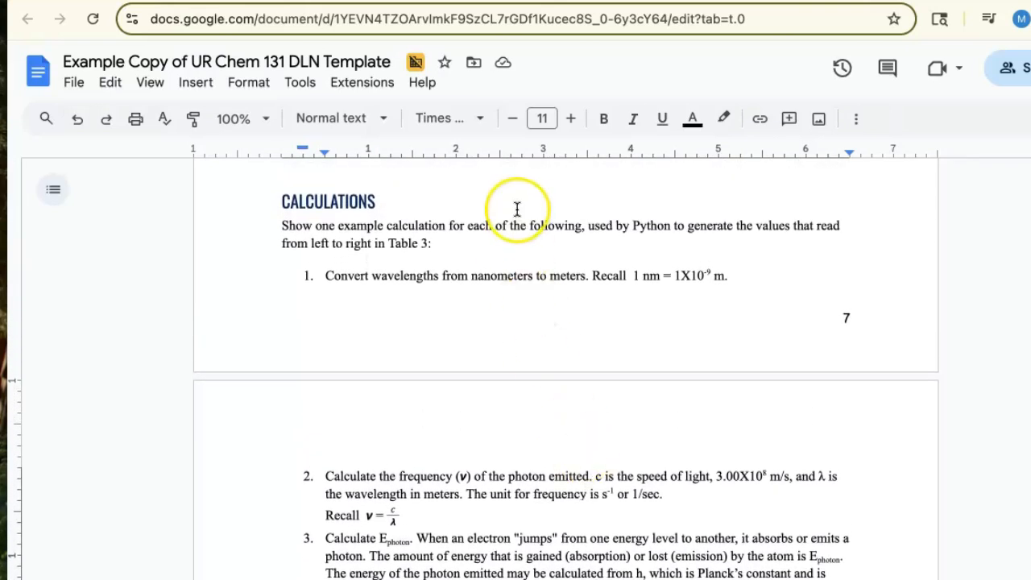
scroll(509, 295, down, 4)
scroll(509, 295, down, 6)
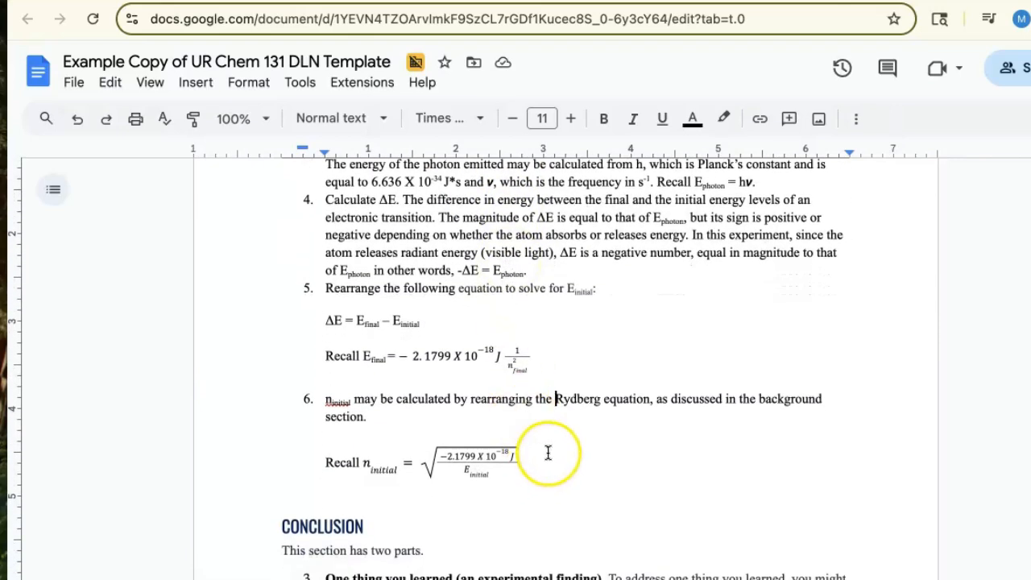
Go back to the sandwich experiment's Calculations section and highlight its "None for this experiment." note.
scroll(548, 453, up, 5)
scroll(548, 454, up, 20)
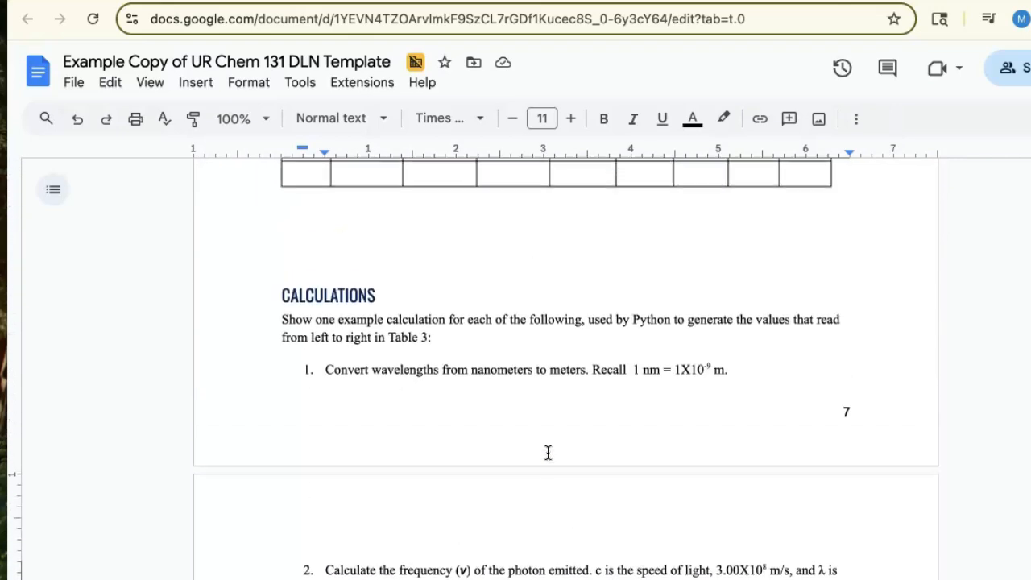
scroll(548, 454, up, 20)
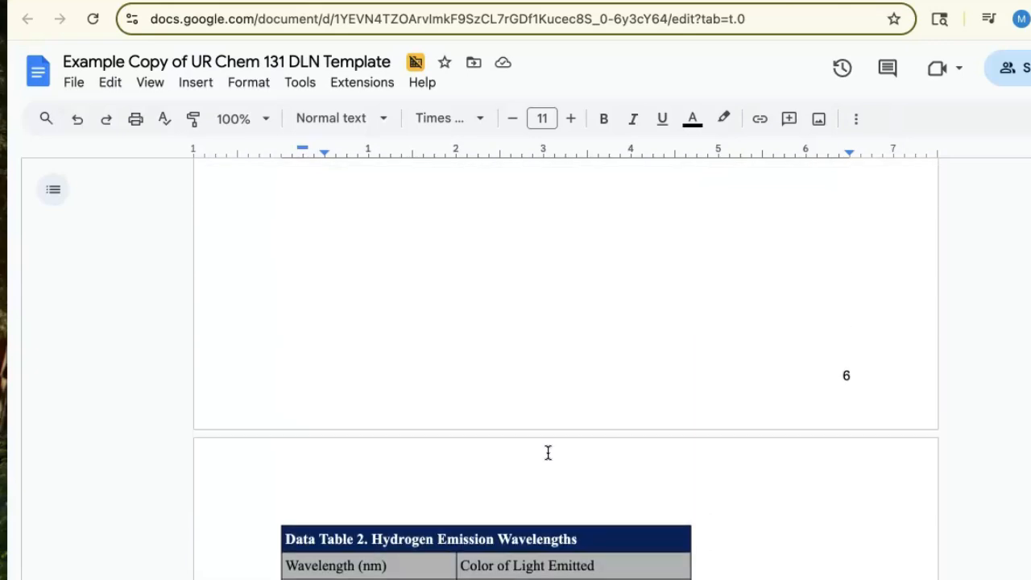
scroll(548, 454, up, 20)
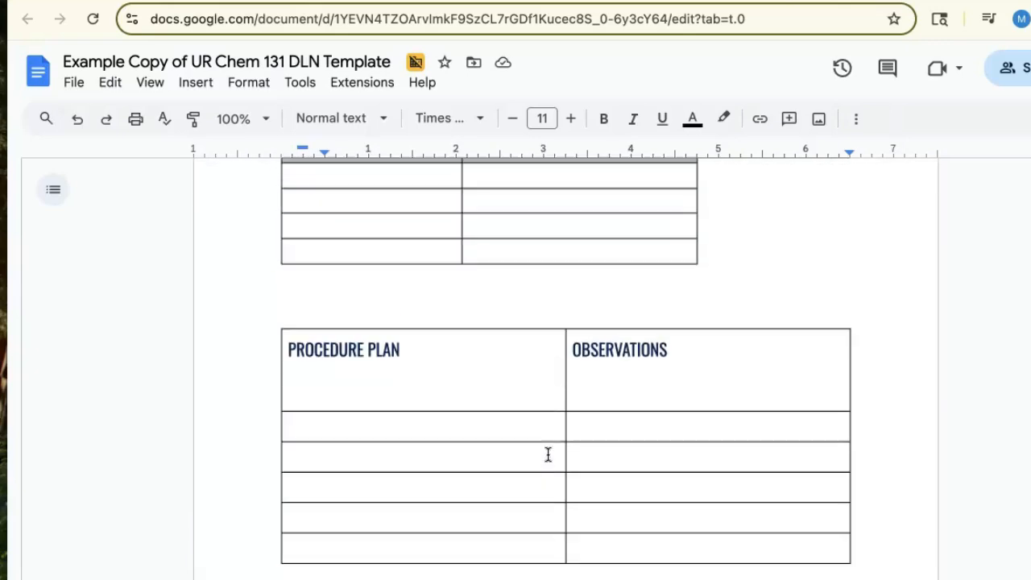
scroll(549, 474, up, 15)
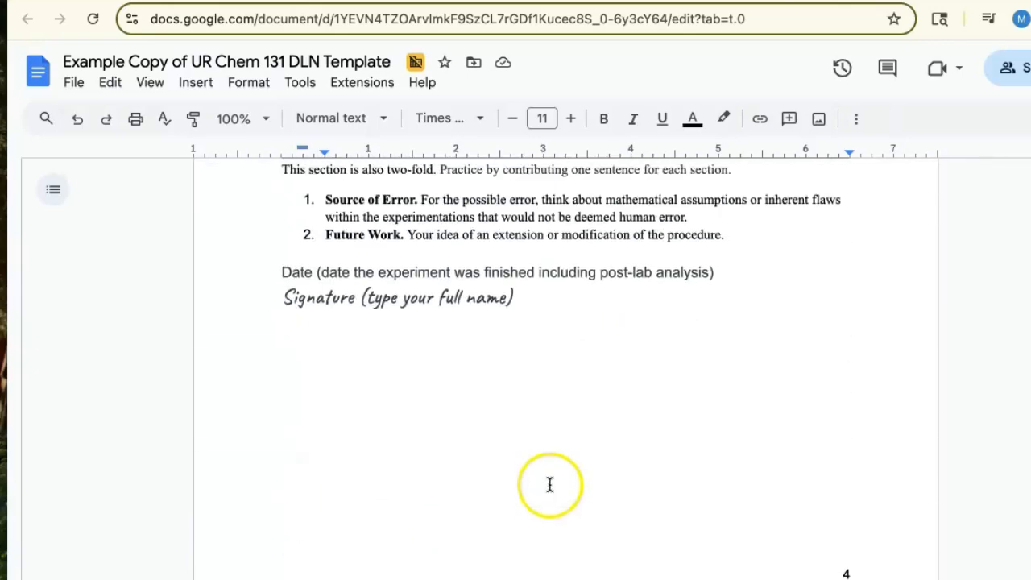
scroll(550, 489, up, 3)
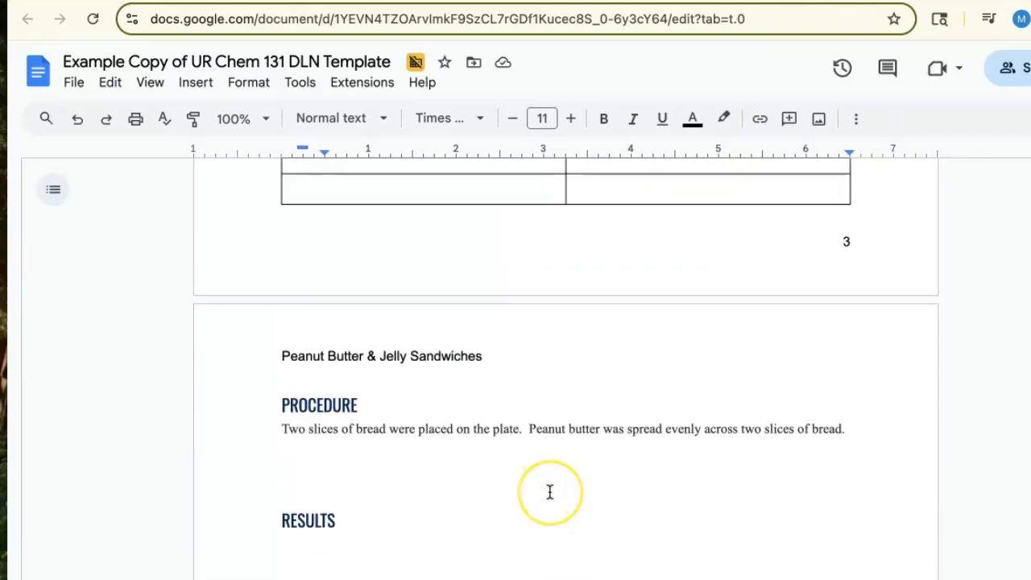
scroll(550, 489, down, 6)
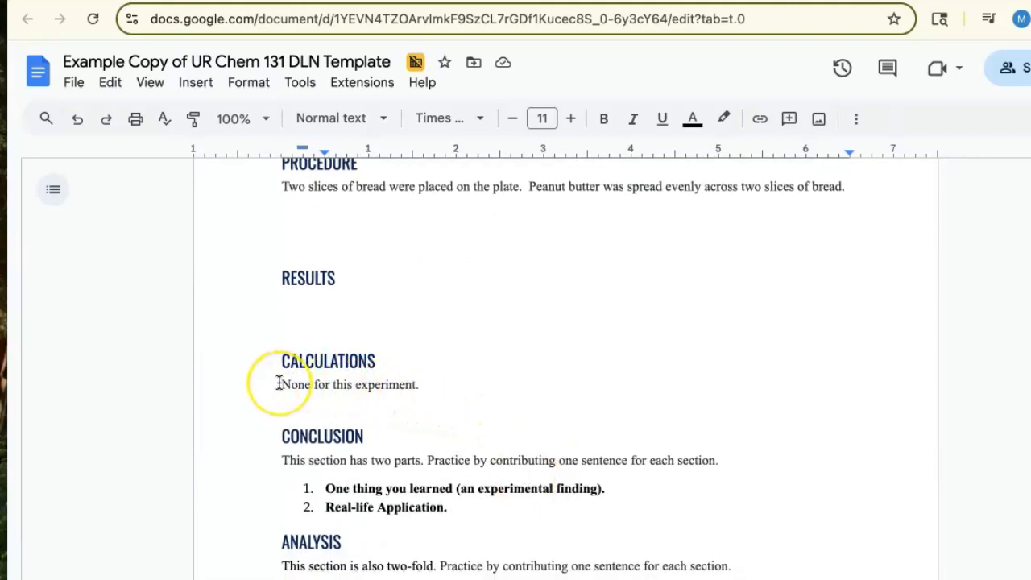
drag(279, 385, 427, 384)
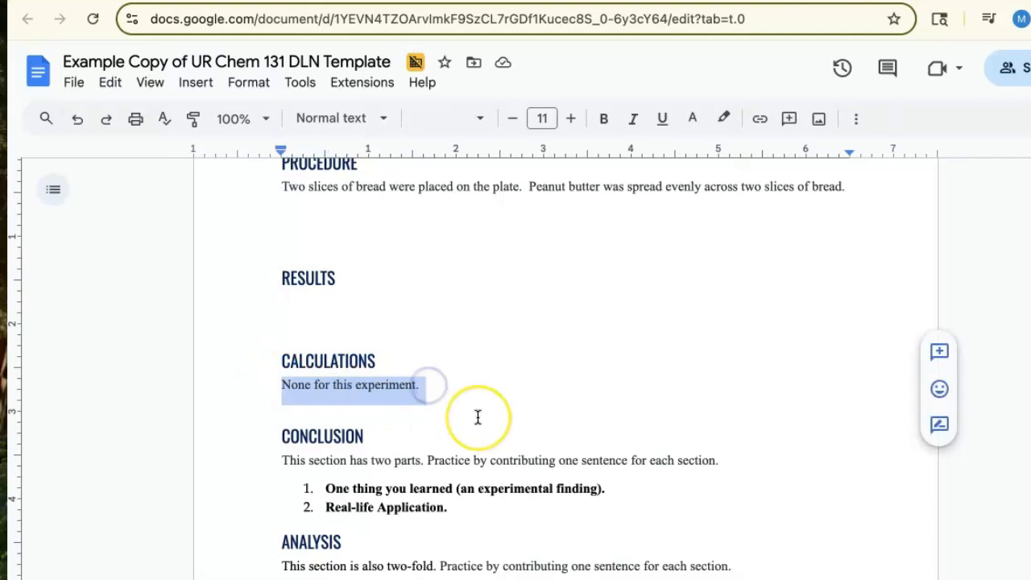
Delete the two-part instruction sentence under the sandwich experiment's Conclusion heading.
scroll(477, 418, down, 2)
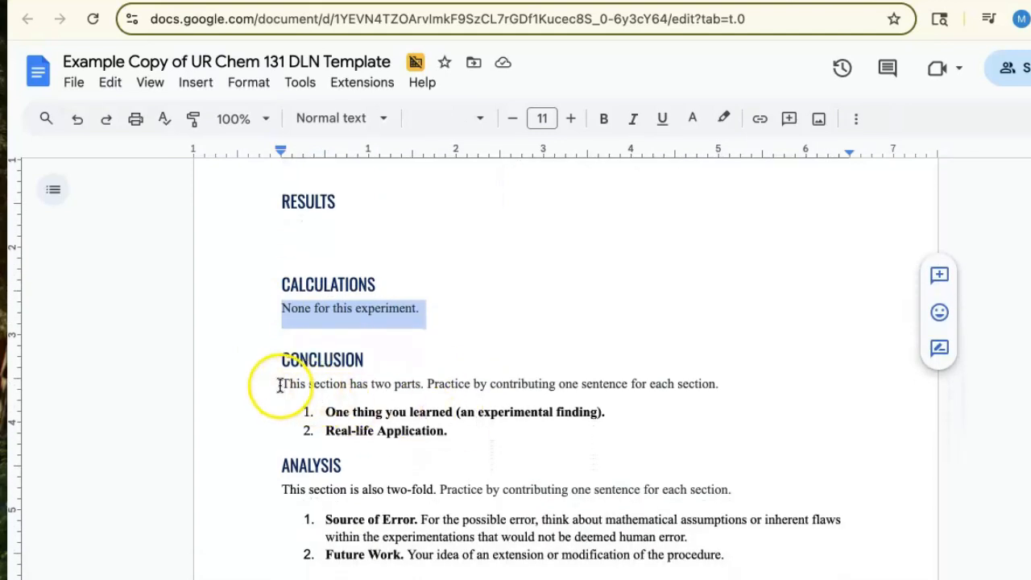
drag(282, 389, 724, 382)
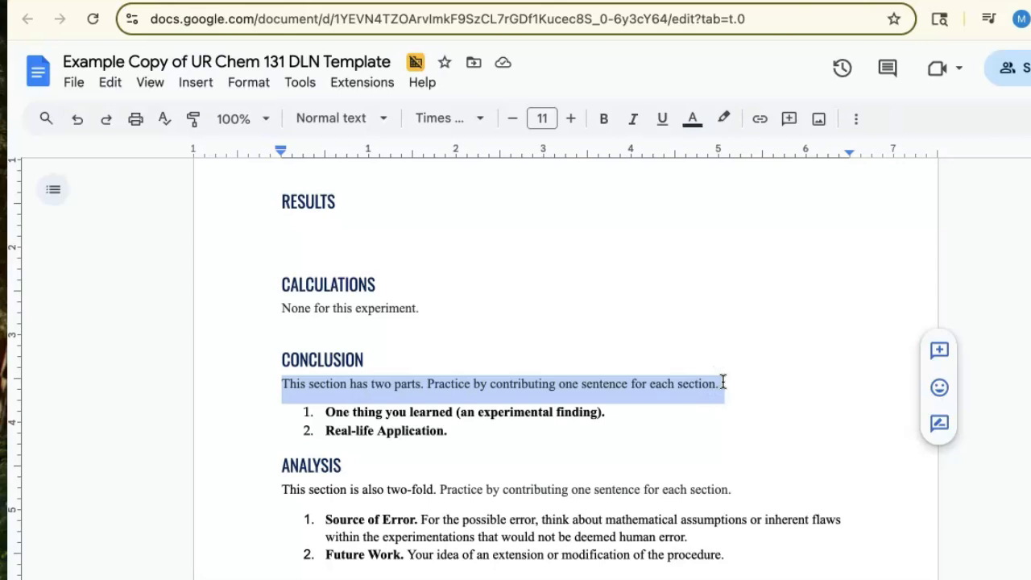
key(BackSpace)
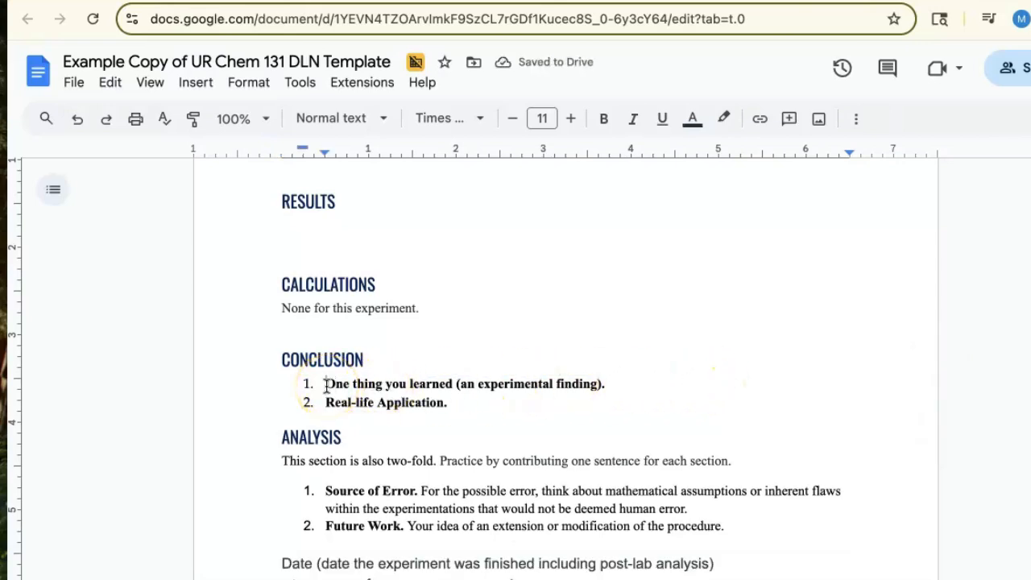
Remove the list numbering and indent from the "One thing you learned" item in the Conclusion.
click(326, 385)
key(BackSpace)
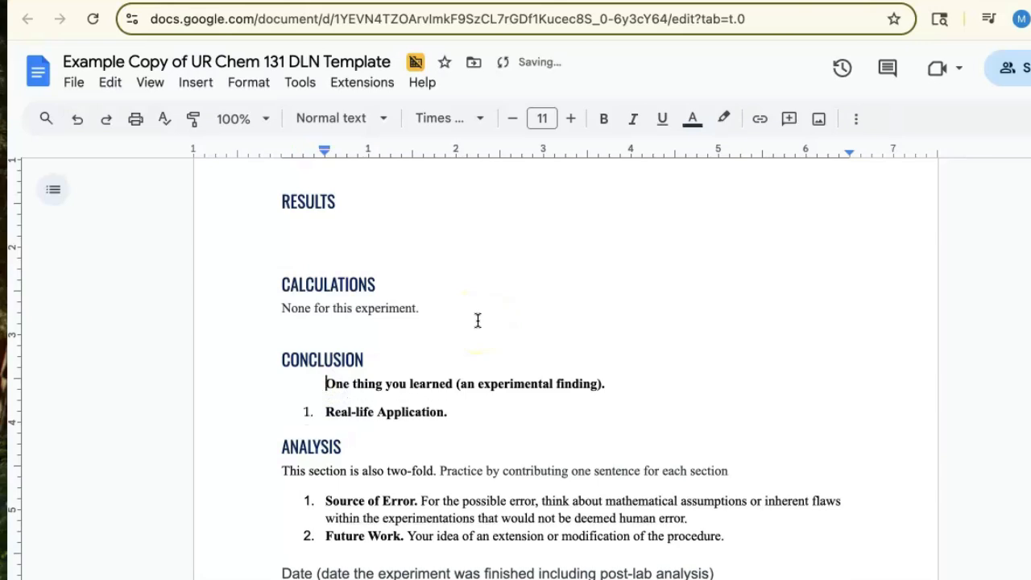
key(BackSpace)
click(480, 322)
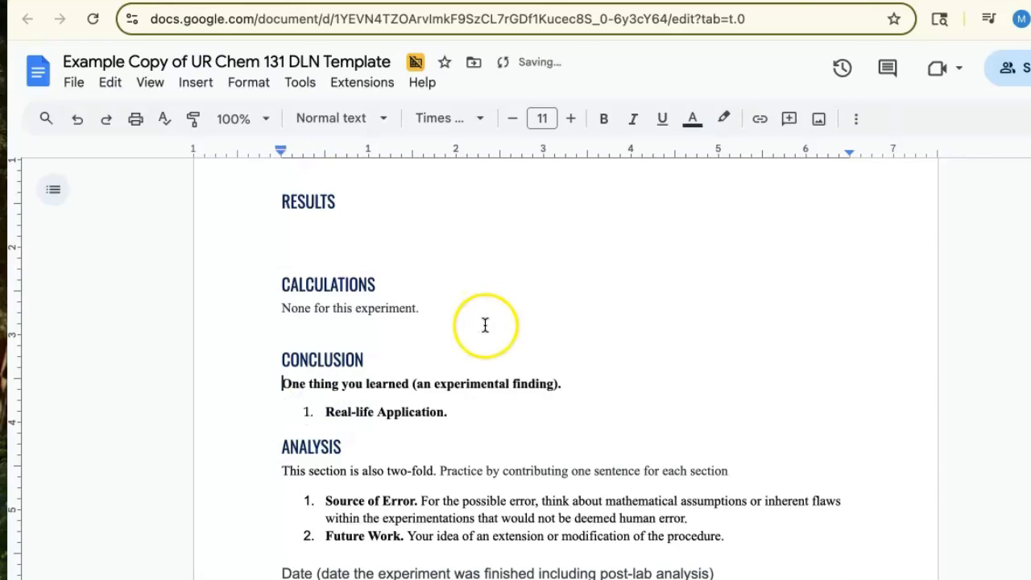
click(424, 373)
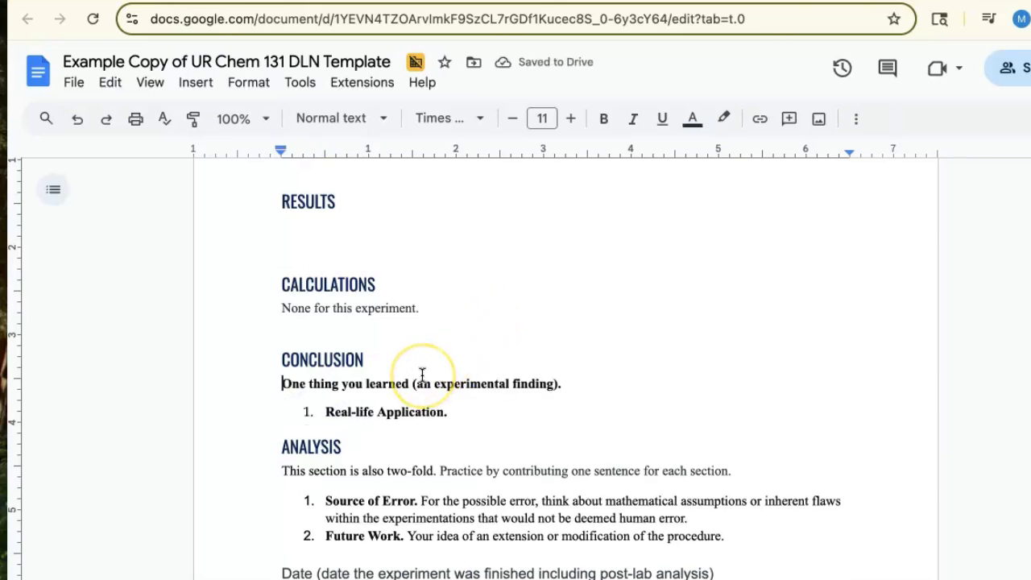
click(398, 384)
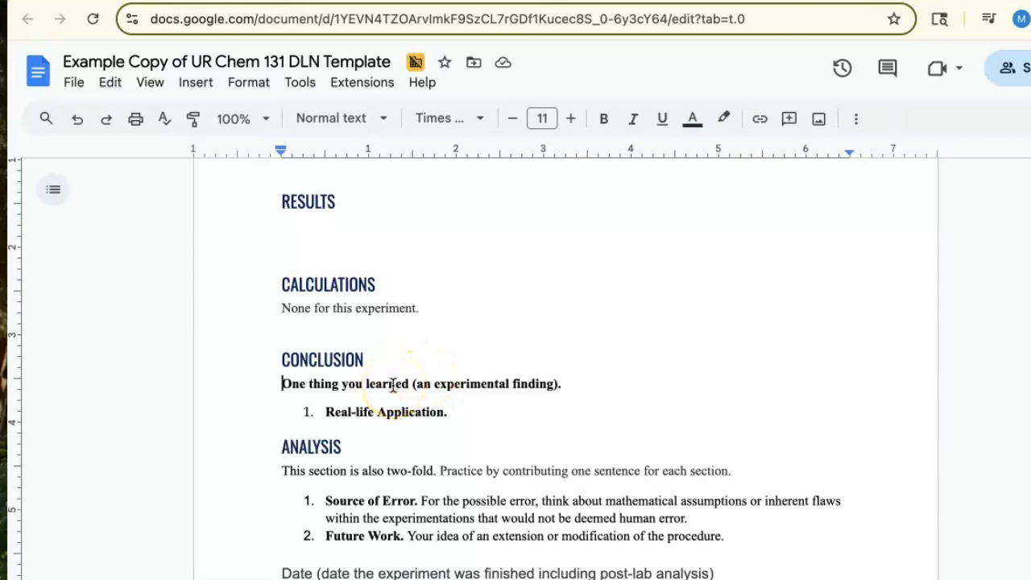
Replace the "One thing you learned" prompt with "I learned..." in non-bold text.
click(560, 384)
drag(558, 384, 282, 388)
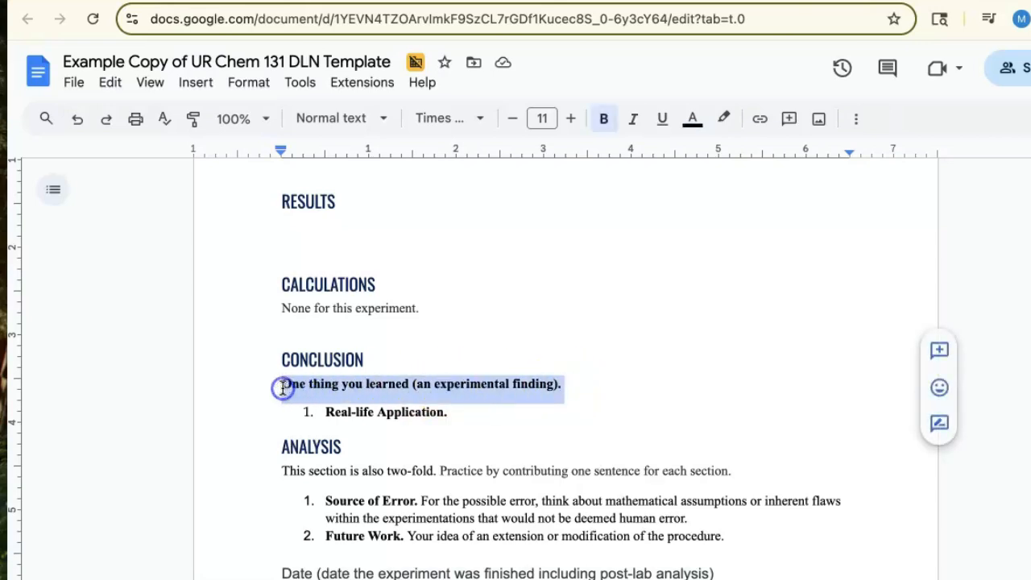
click(603, 119)
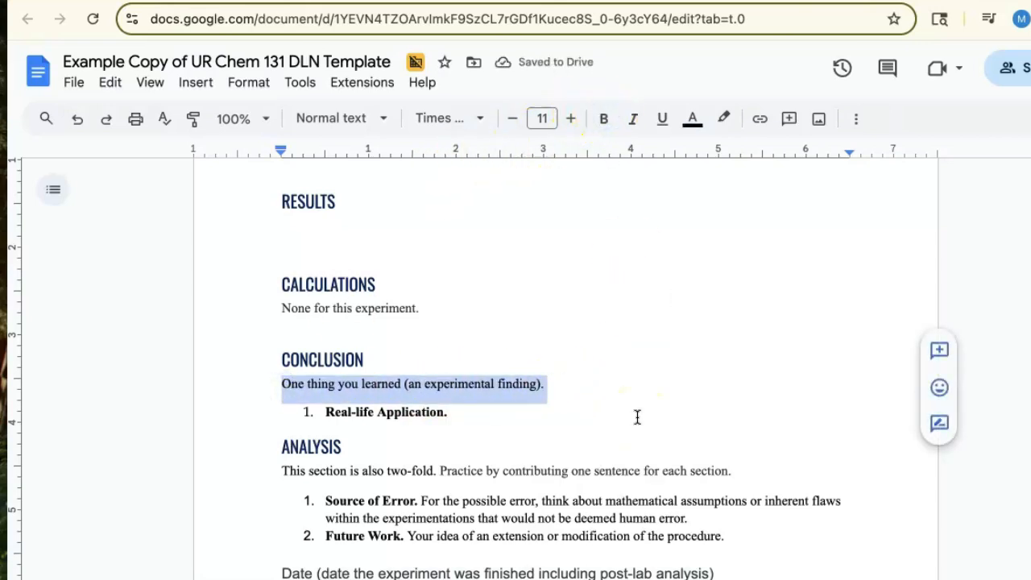
text(I lear)
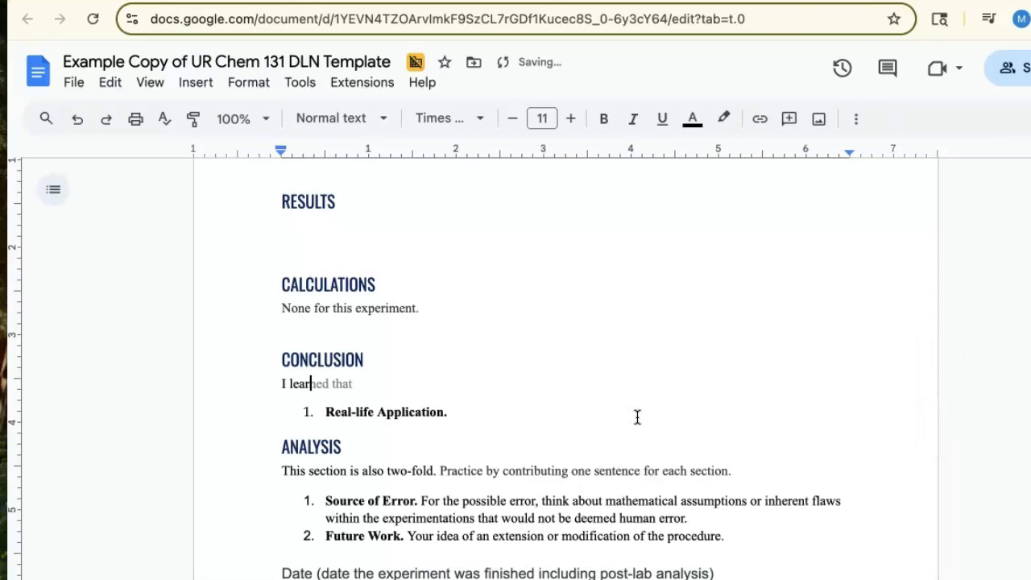
text(ned...)
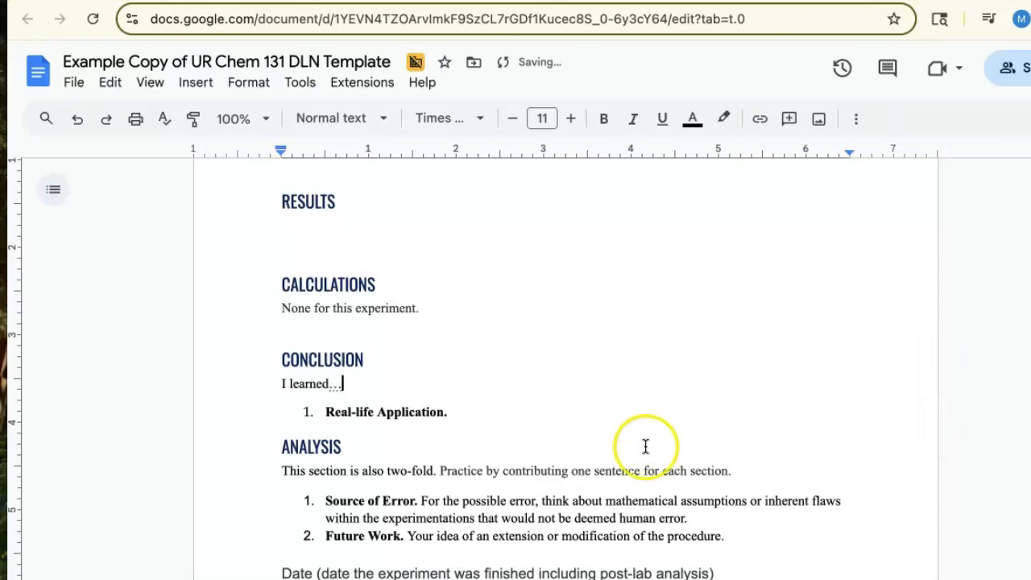
Merge the "Real-life Application." item into the "I learned..." line and replace it with non-bold text "Making PB&J is applicable to....".
click(330, 412)
key(BackSpace)
key(BackSpace)
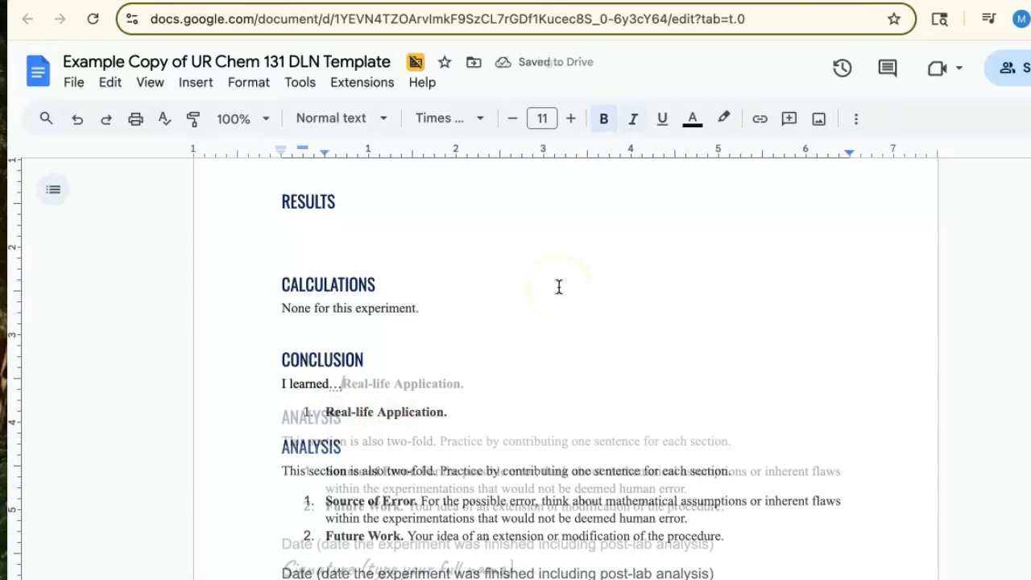
drag(472, 385, 342, 386)
click(605, 121)
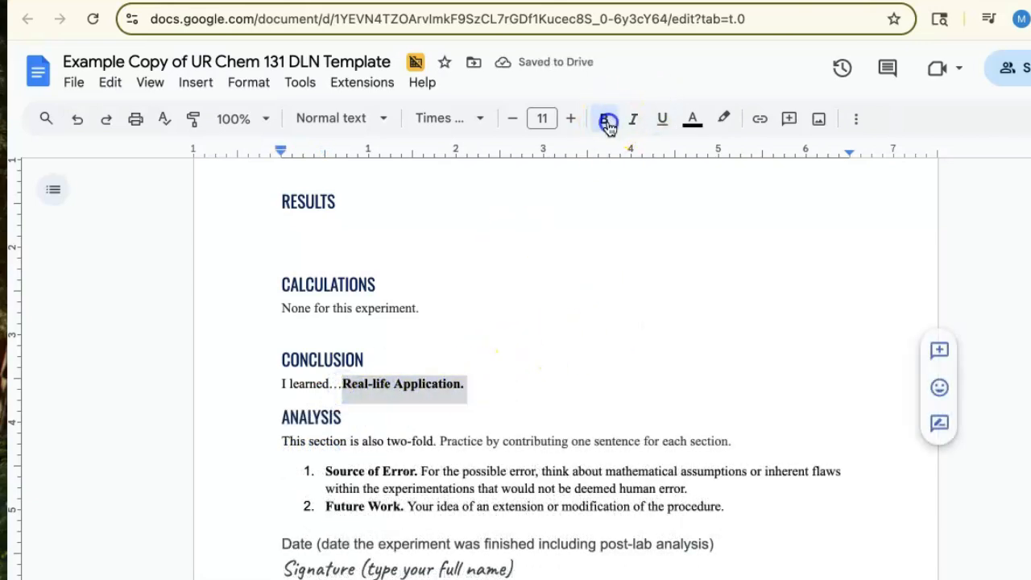
text(Makin)
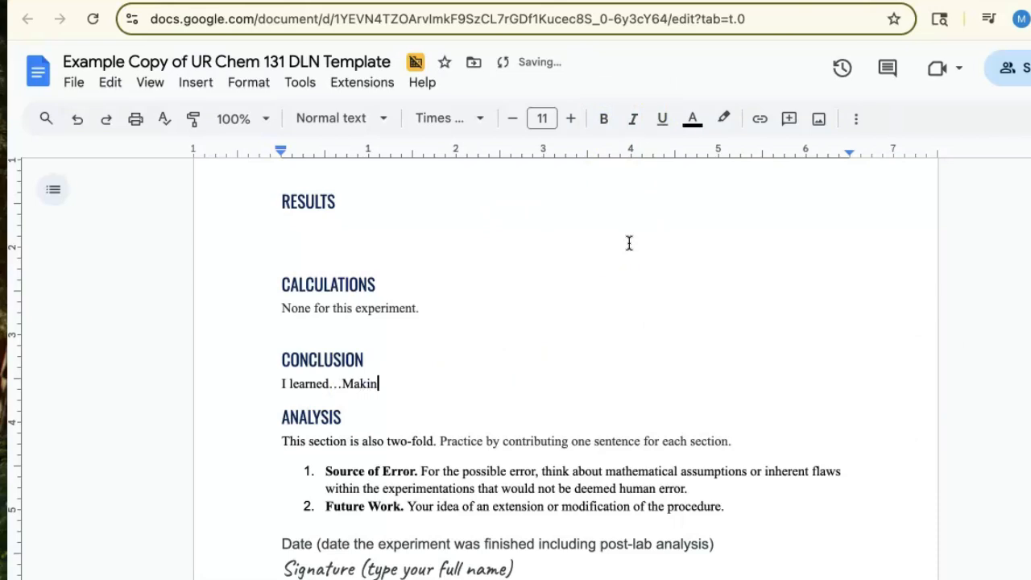
text(g PB&J is applic)
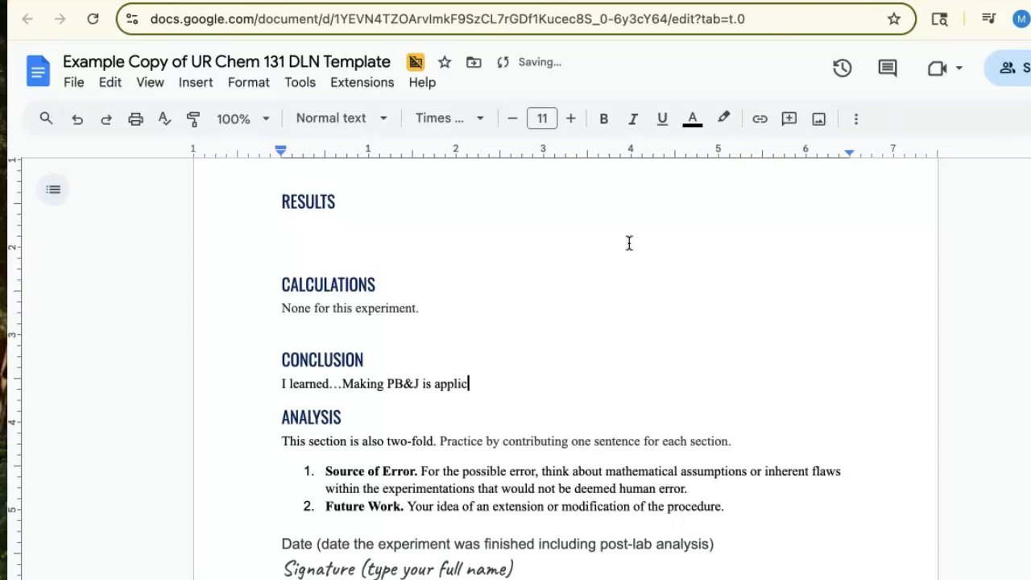
text(able to....)
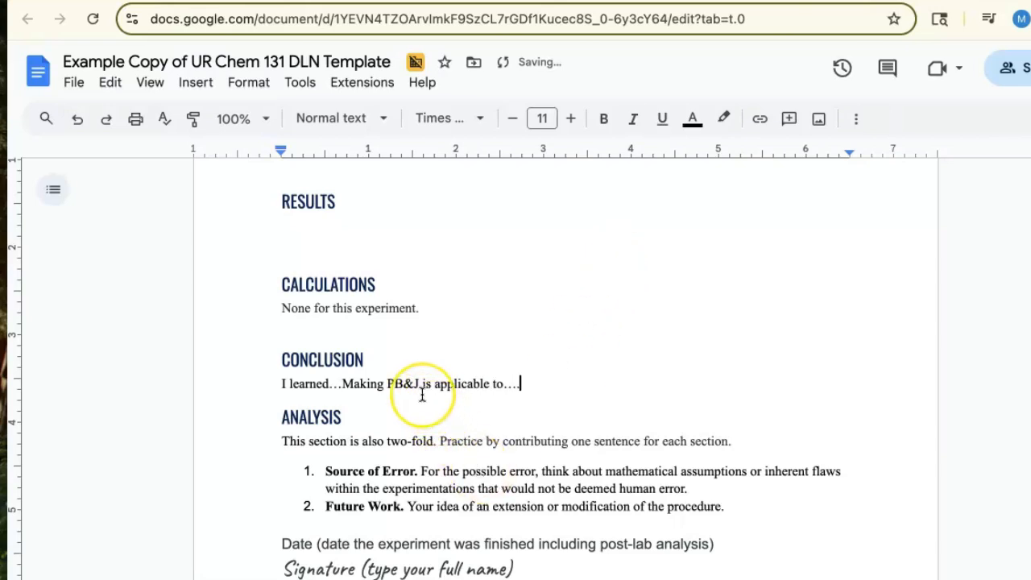
Delete the two-fold instruction sentence under the sandwich experiment's Analysis heading.
scroll(422, 395, down, 1)
scroll(421, 395, down, 1)
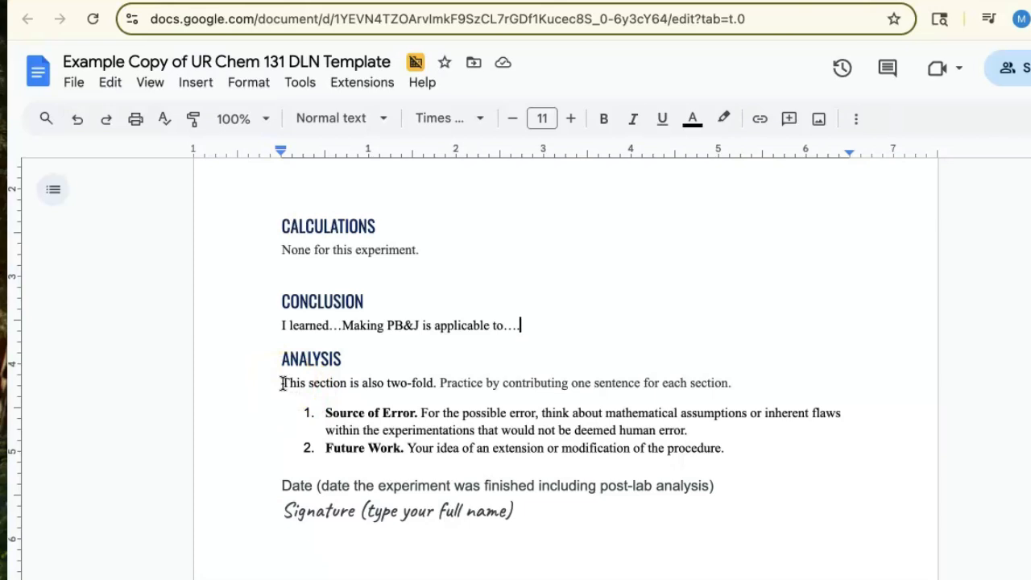
drag(283, 383, 736, 386)
key(BackSpace)
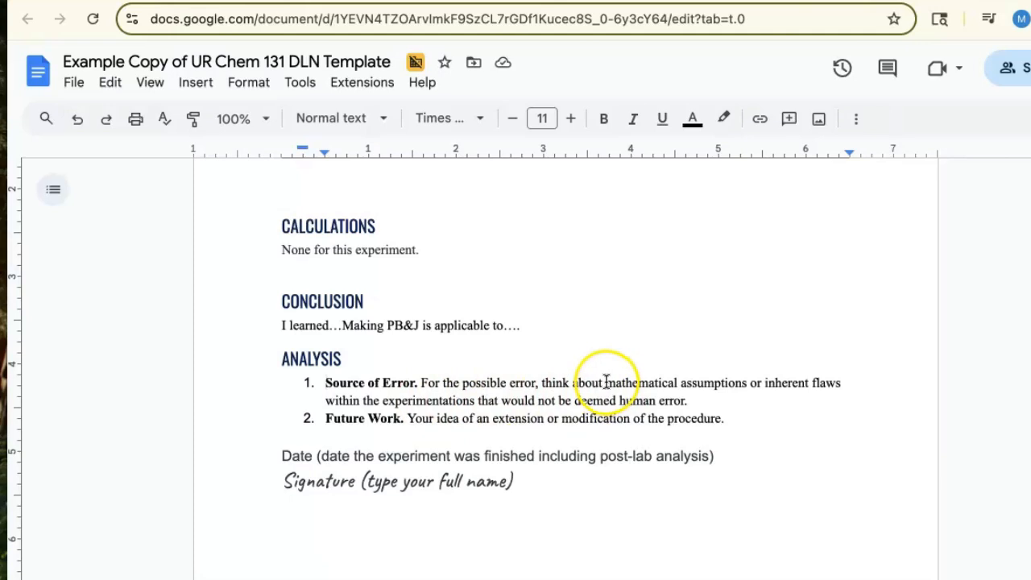
Replace the numbered Source of Error item under Analysis with an unnumbered, unindented line reading "PB consistency.".
drag(606, 385, 473, 401)
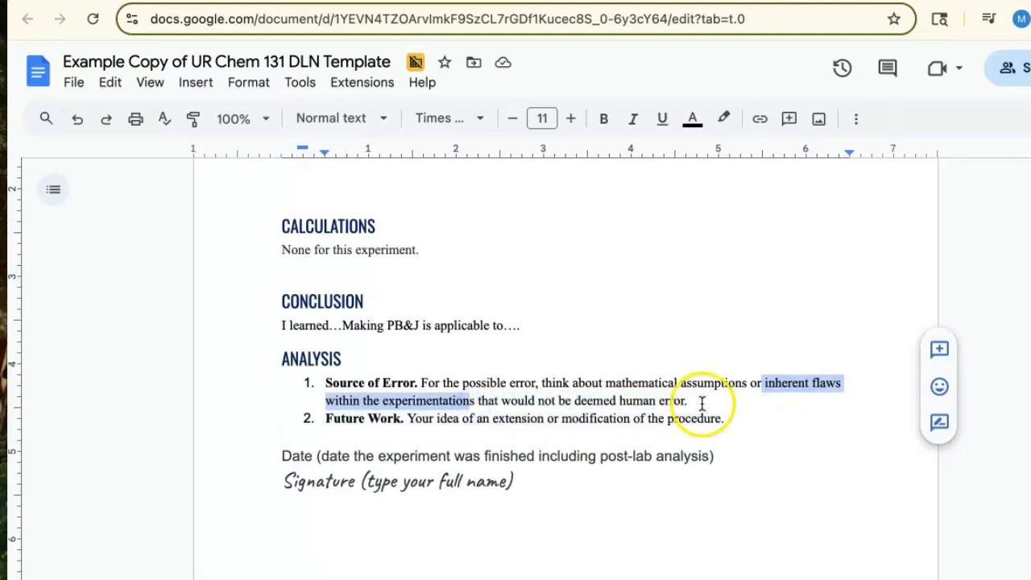
mouse_move(574, 401)
mouse_down()
mouse_move(685, 405)
mouse_move(311, 381)
mouse_up()
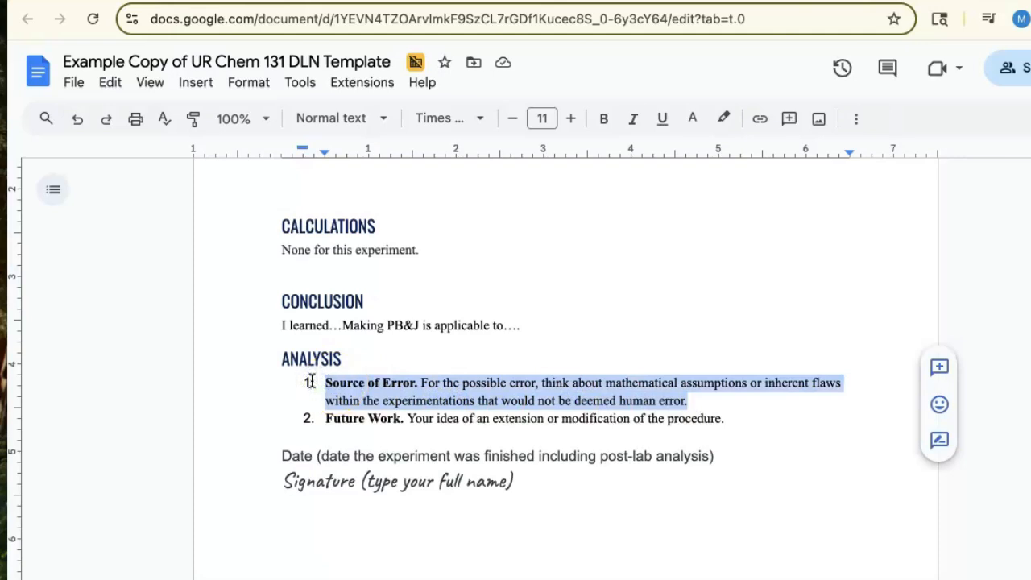
key(BackSpace)
key(BackSpace)
key(BackSpace)
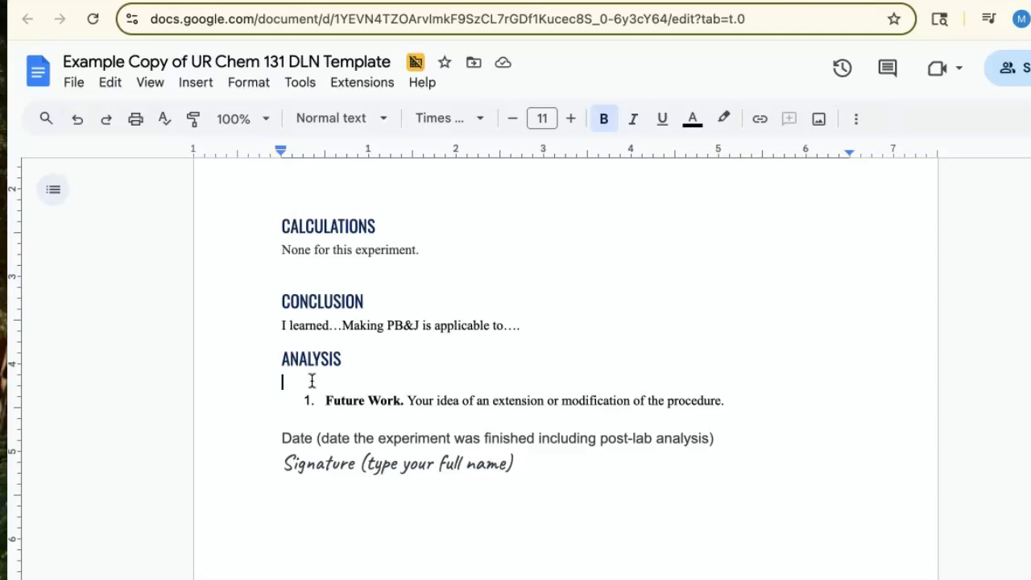
text(PB)
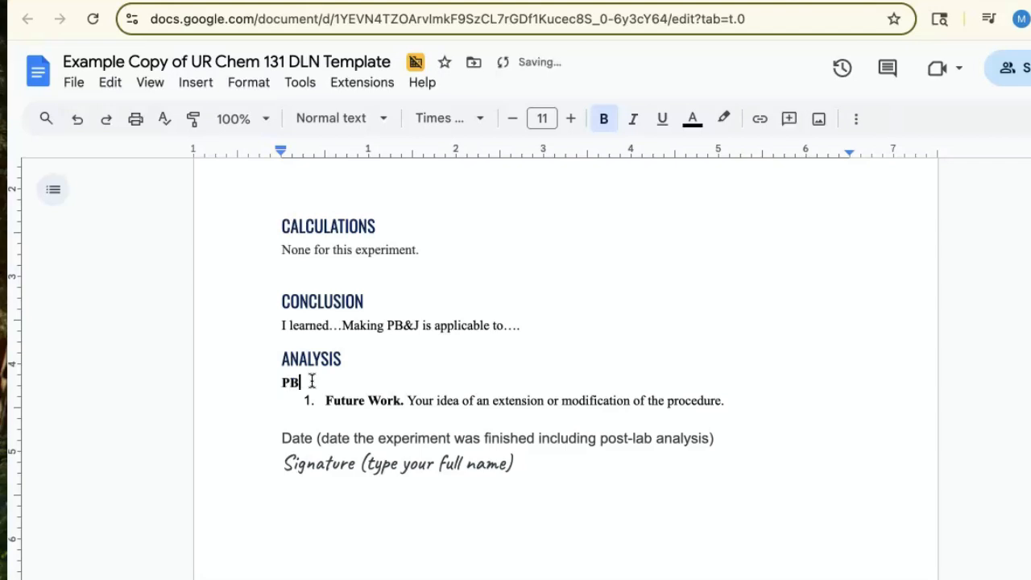
text( consistency)
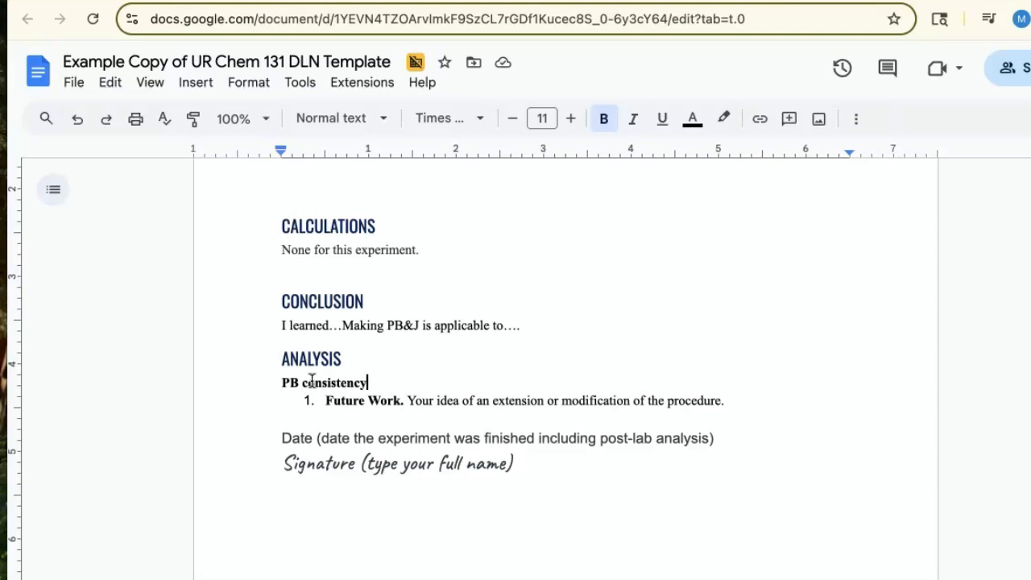
text(.)
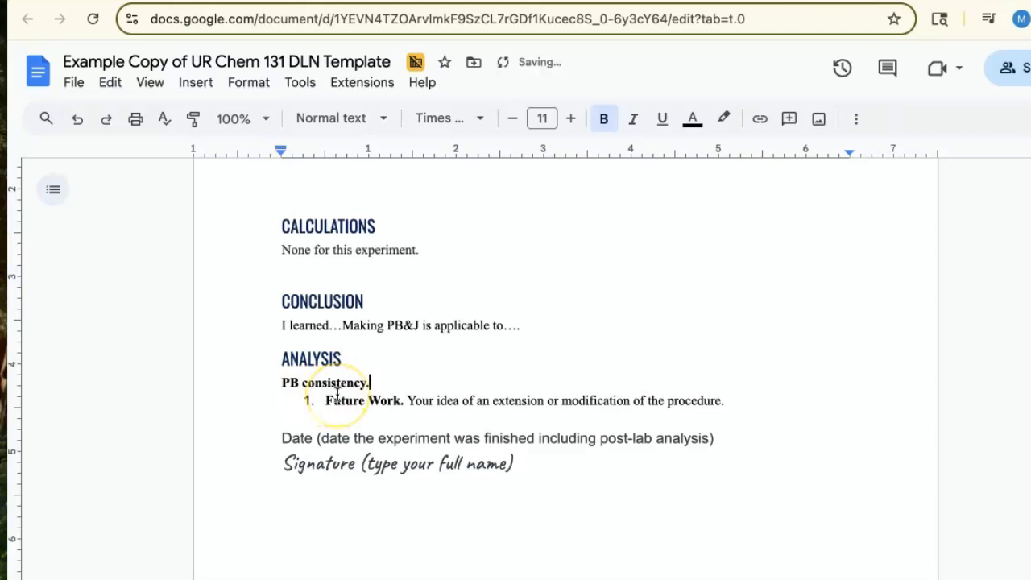
Remove the "Future Work." label and numbering, join its text to the line above, and change that line's opening to "PB consistency?".
drag(407, 402, 313, 402)
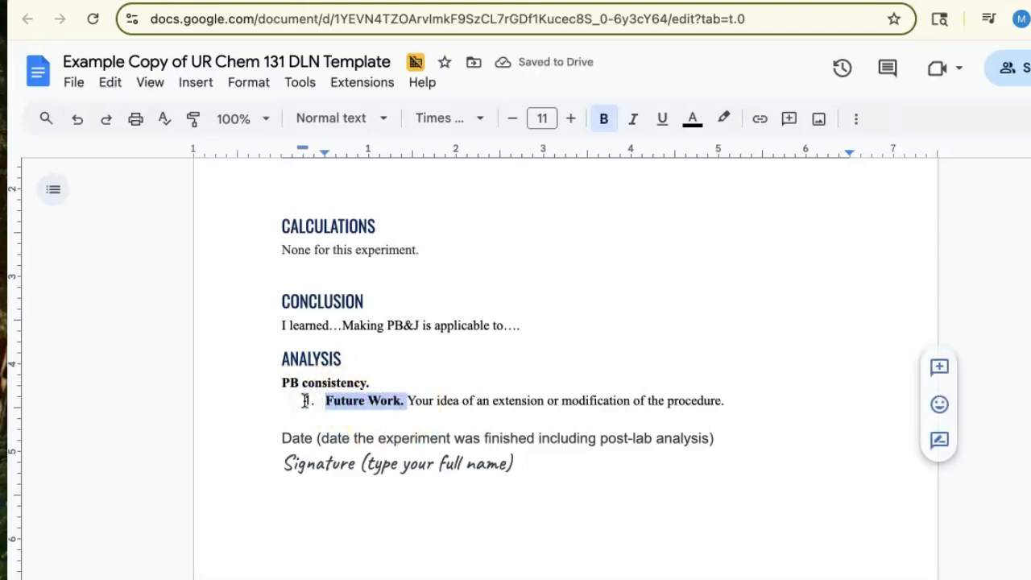
key(BackSpace)
key(BackSpace)
key(BackSpace)
key(BackSpace)
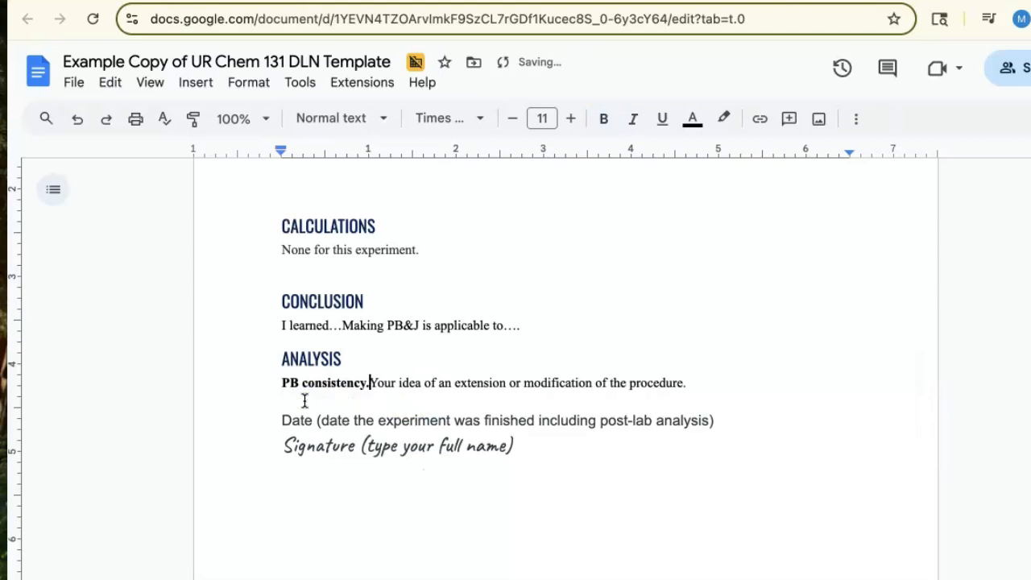
text(?)
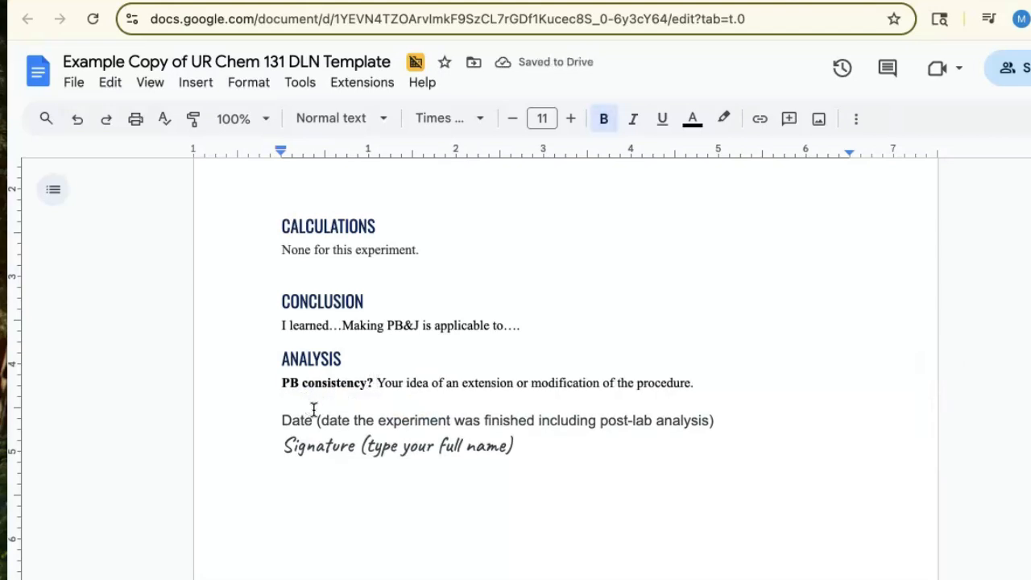
click(372, 392)
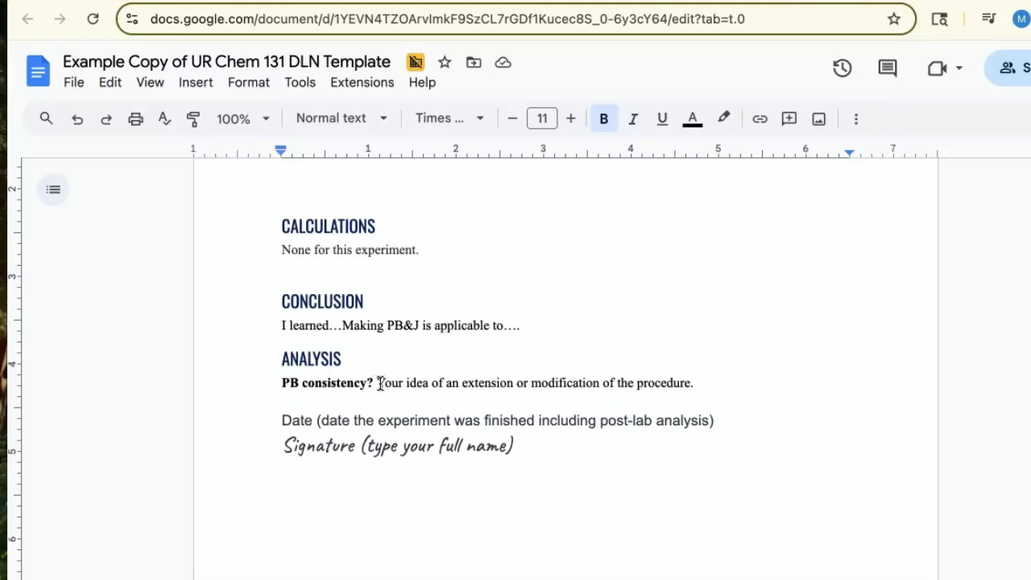
Remove the bold from "PB consistency?" under Analysis and replace the placeholder text following it with "In the future we could..".
drag(376, 382, 291, 379)
key(ctrl+b)
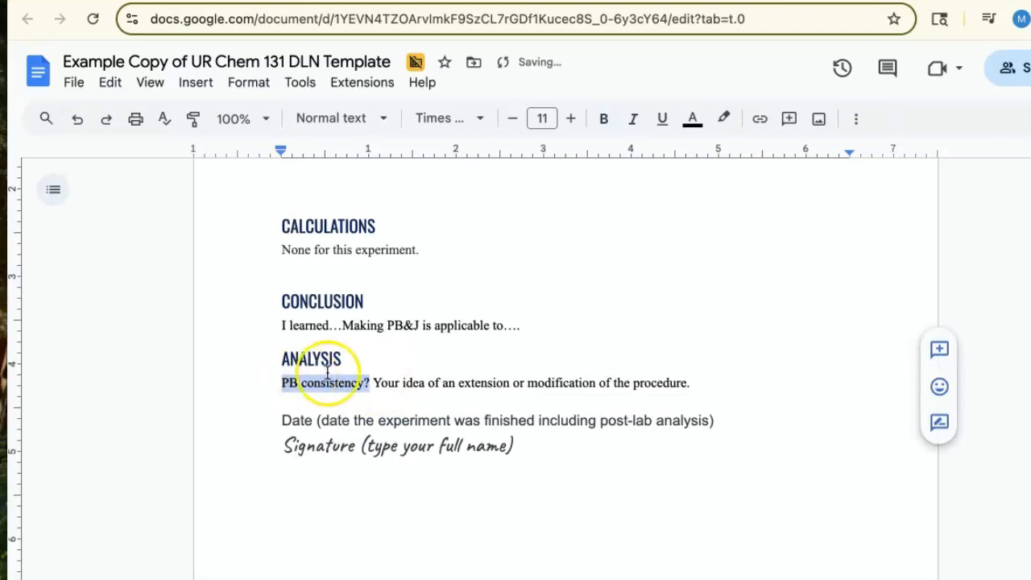
click(345, 363)
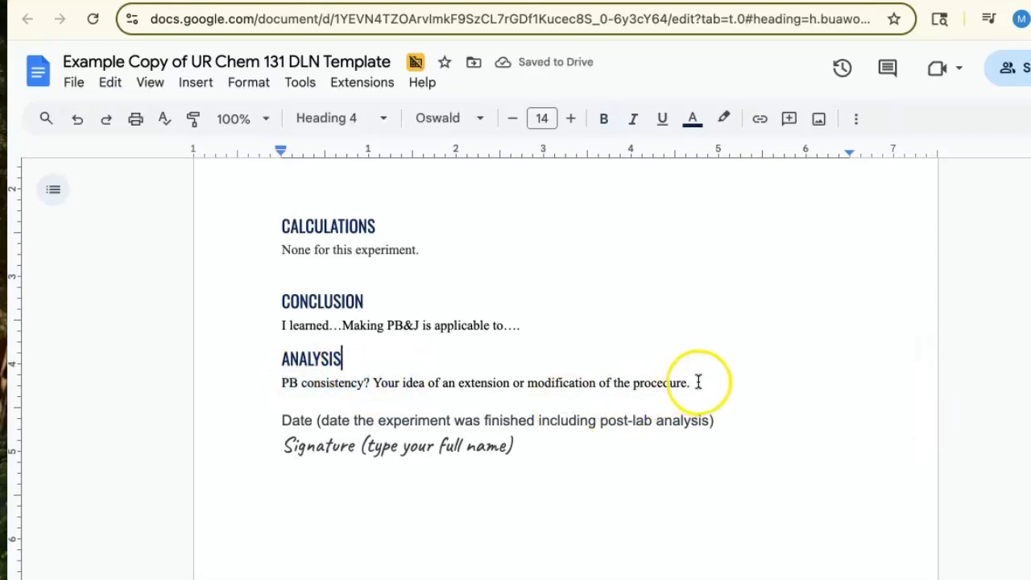
drag(697, 382, 374, 379)
text(I)
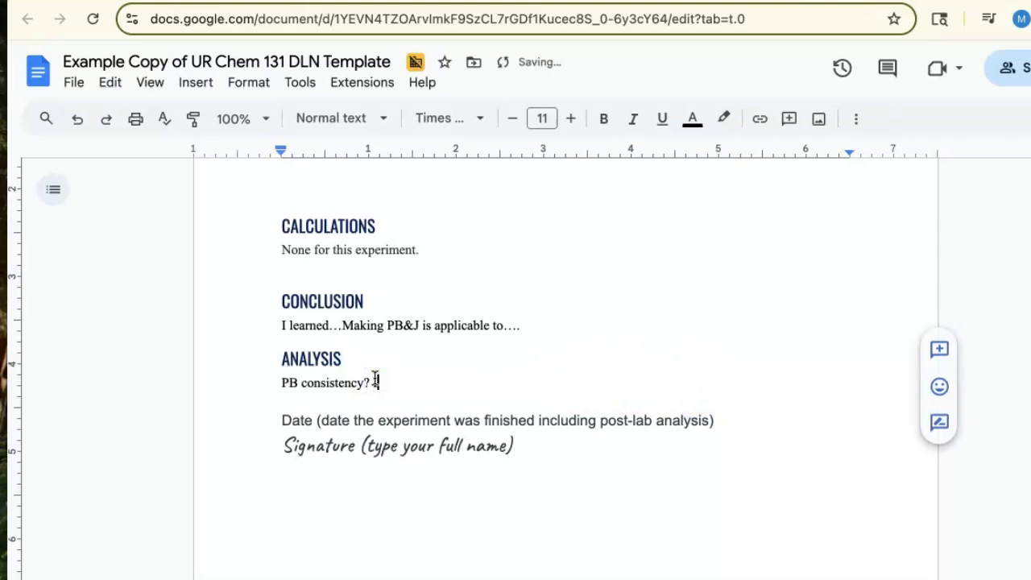
text(n the fut)
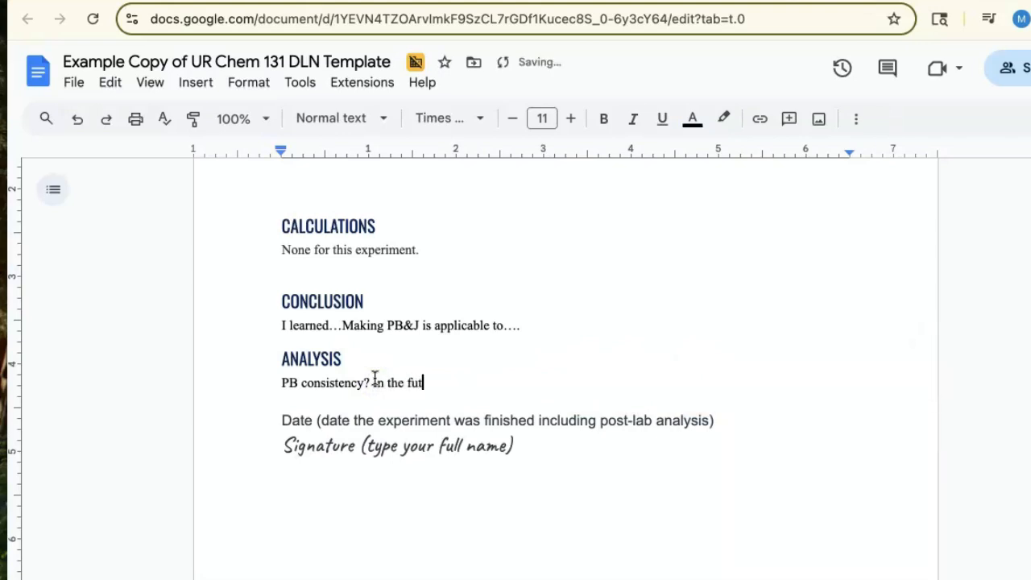
text(ure we could..)
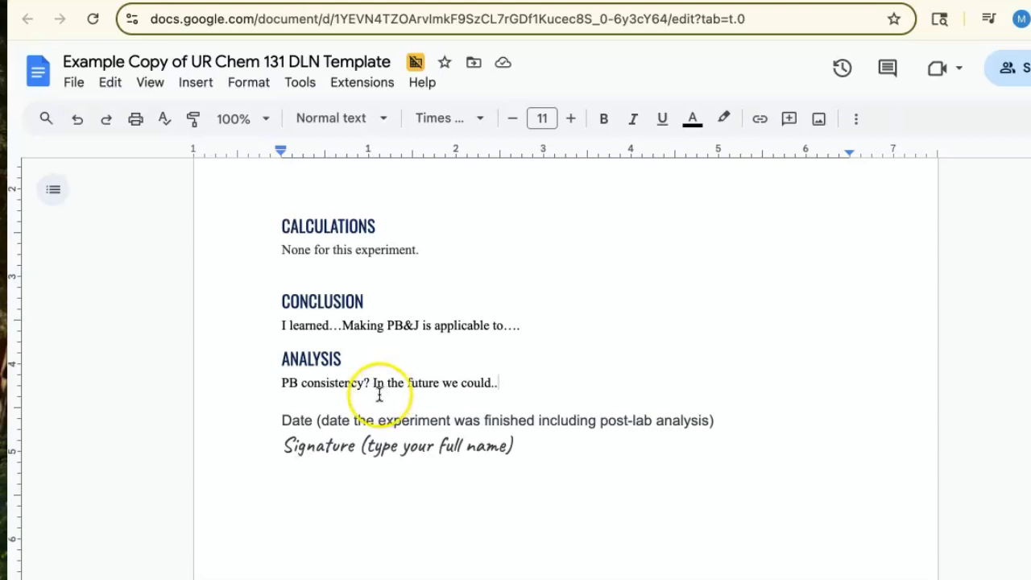
Examine the completion date and full-name signature placeholders below the sandwich experiment's Analysis section.
triple_click(302, 417)
click(302, 417)
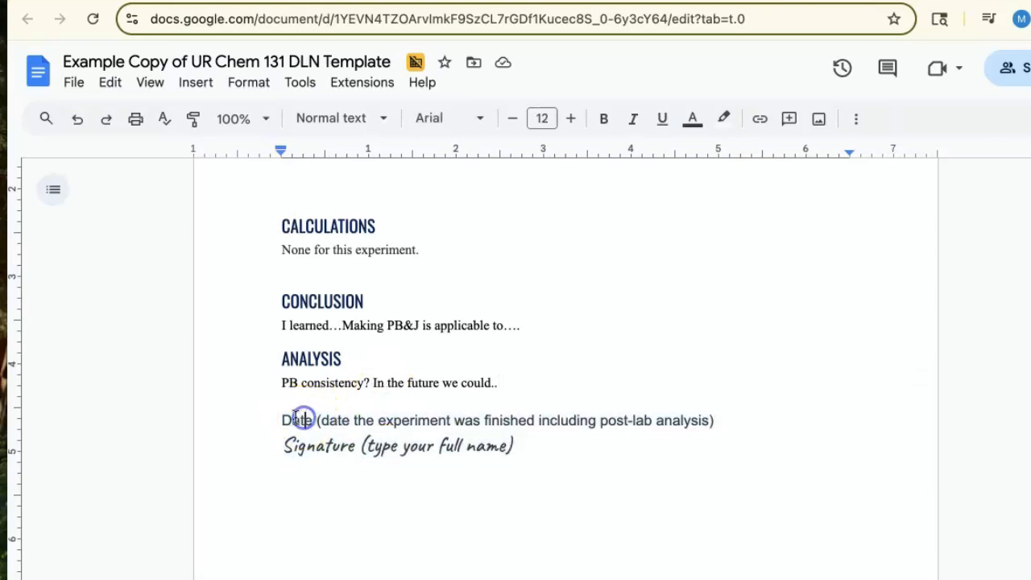
drag(483, 420, 582, 422)
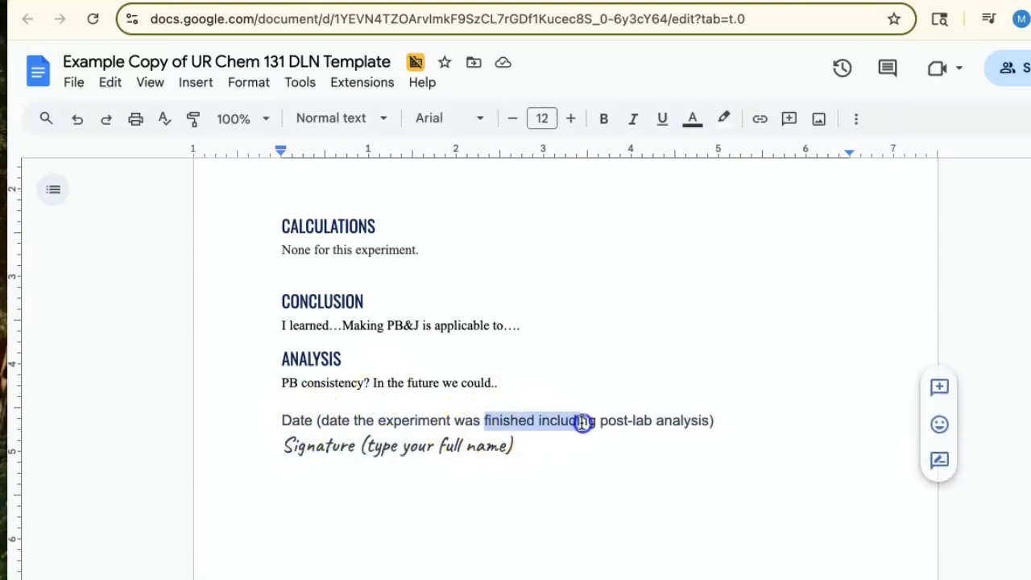
drag(736, 420, 287, 425)
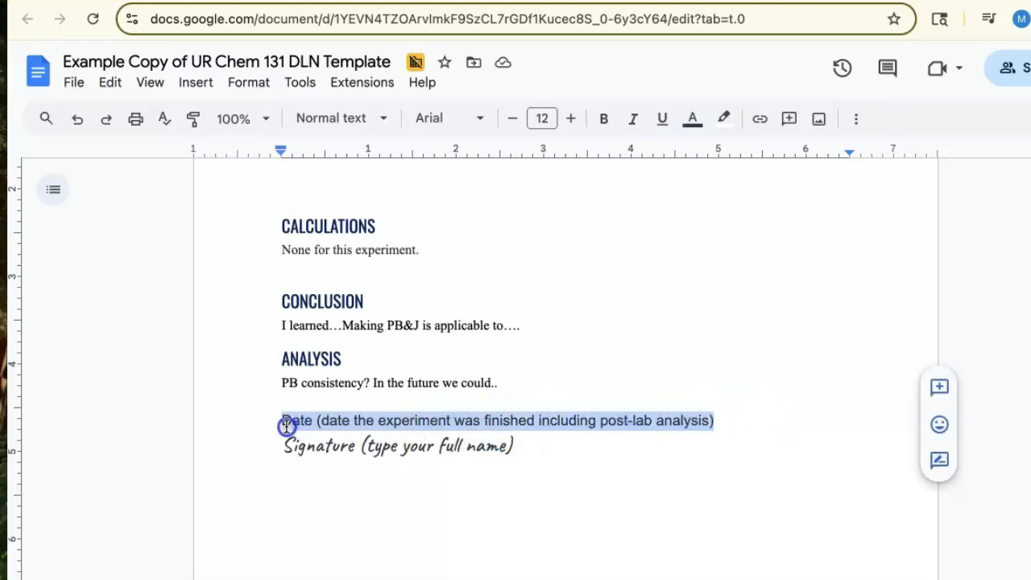
click(330, 445)
triple_click(330, 444)
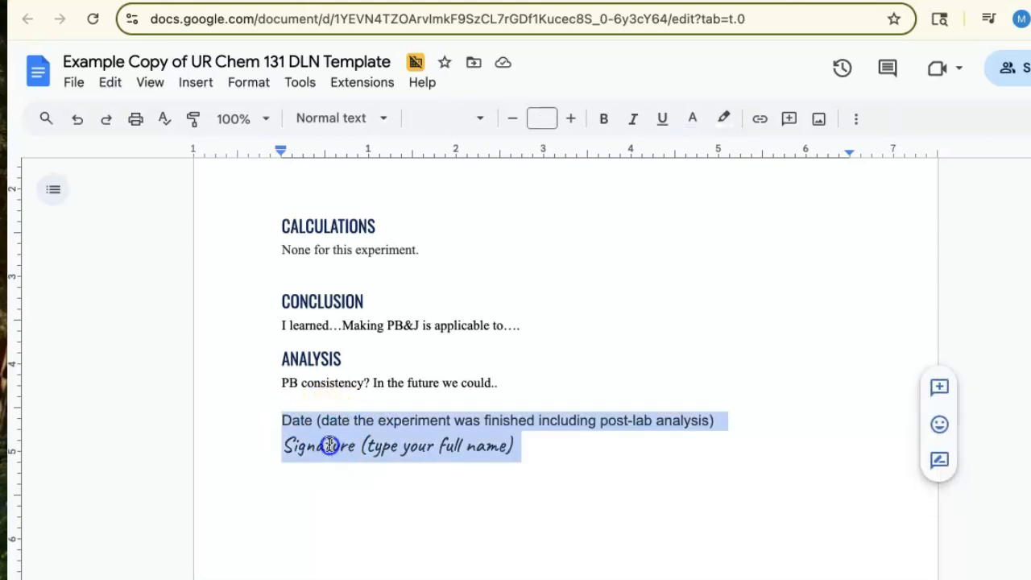
click(331, 446)
drag(358, 446, 284, 446)
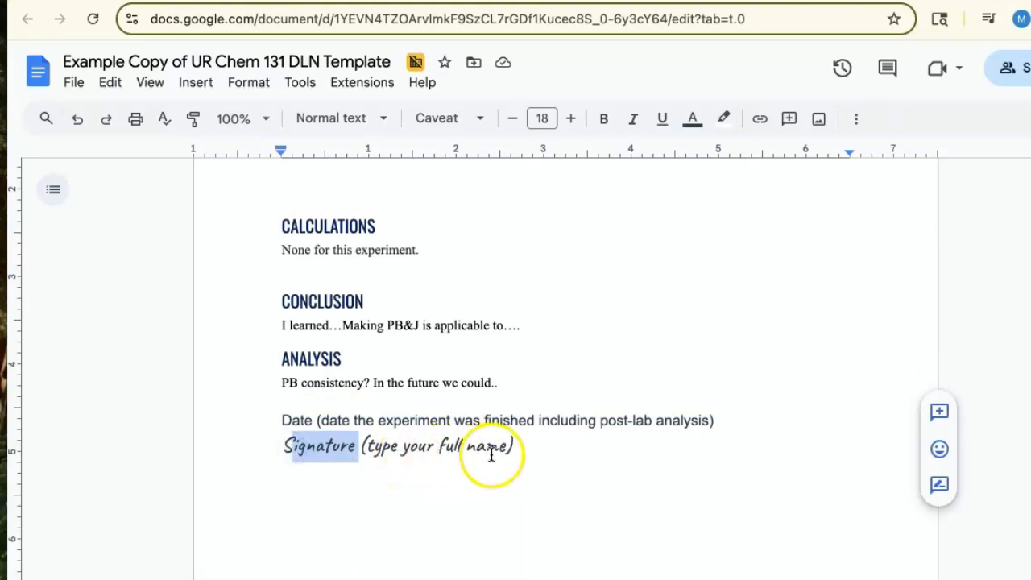
drag(541, 444, 283, 457)
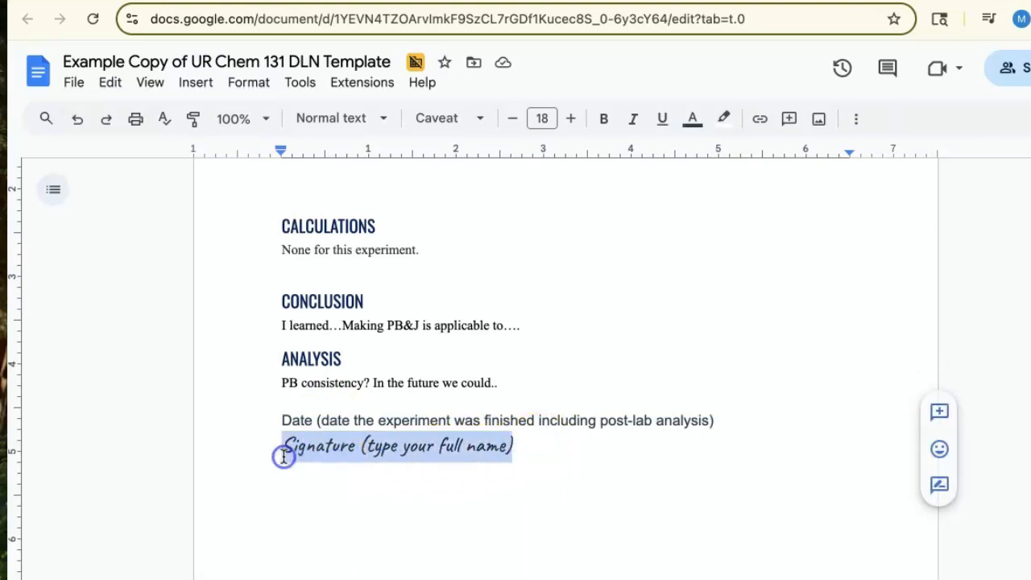
scroll(455, 433, down, 1)
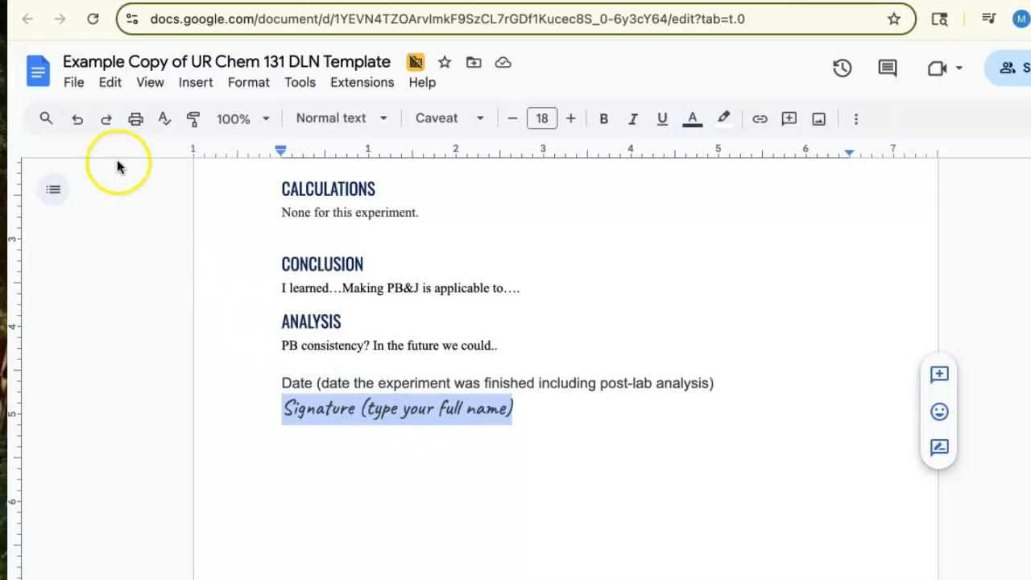
Try to save the whole notebook document as a PDF in the Downloads folder using the Save as PDF print destination.
click(75, 85)
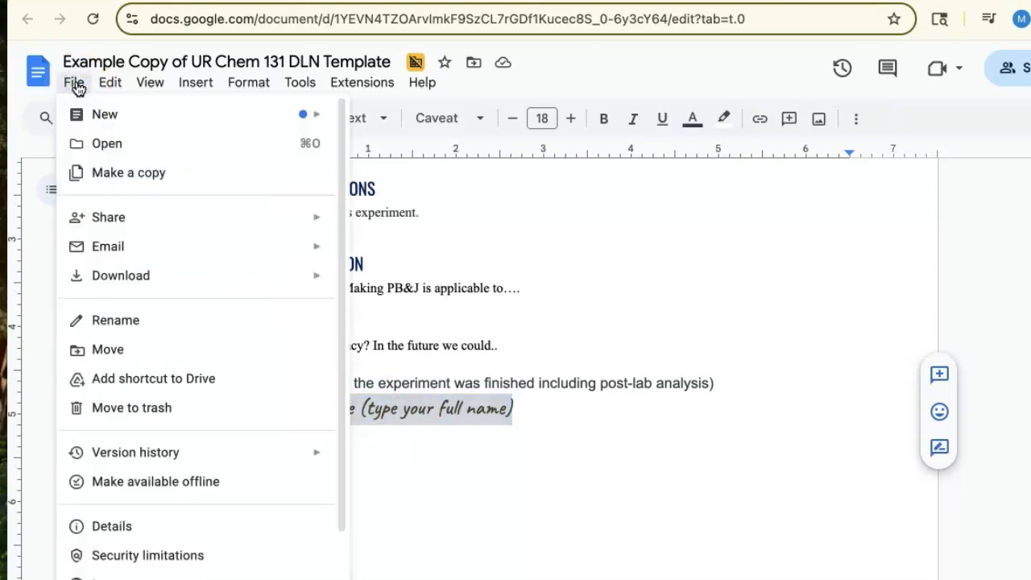
scroll(161, 466, down, 2)
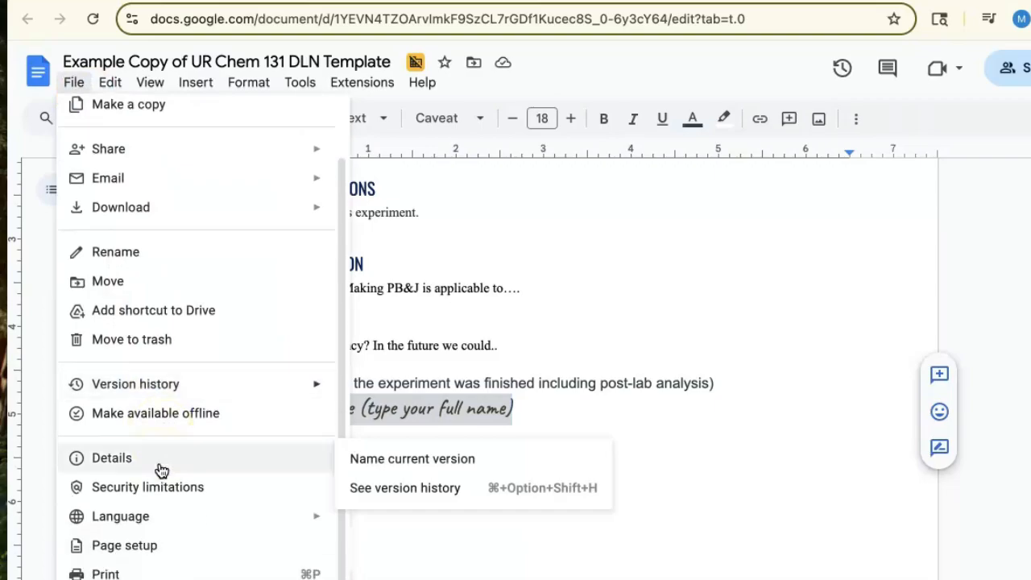
click(145, 574)
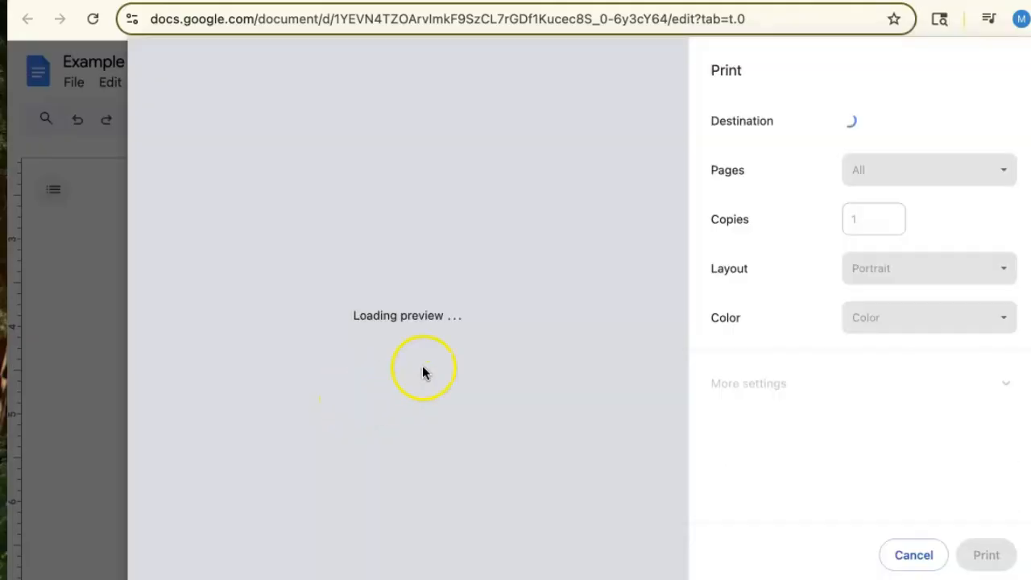
click(900, 129)
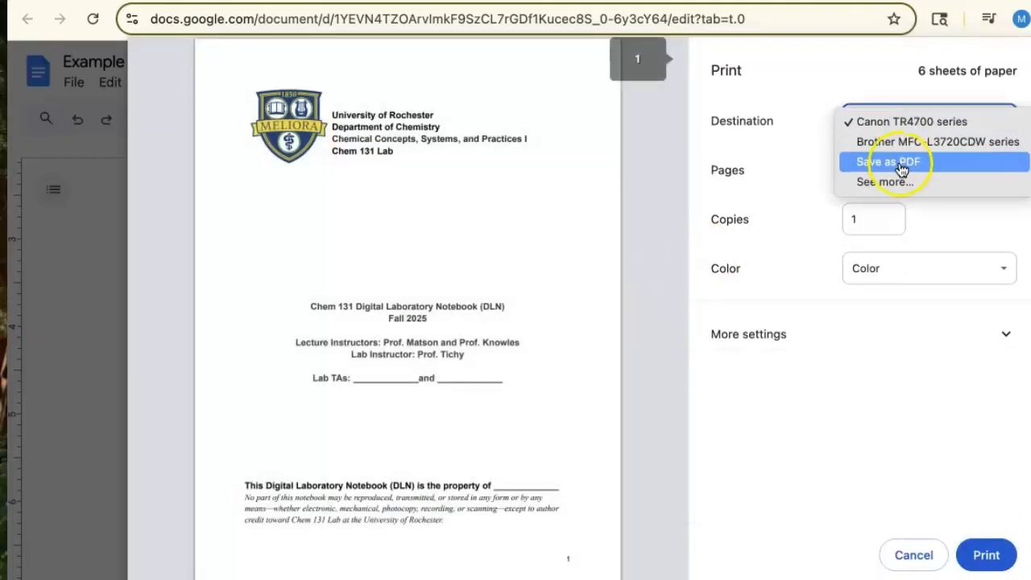
click(901, 164)
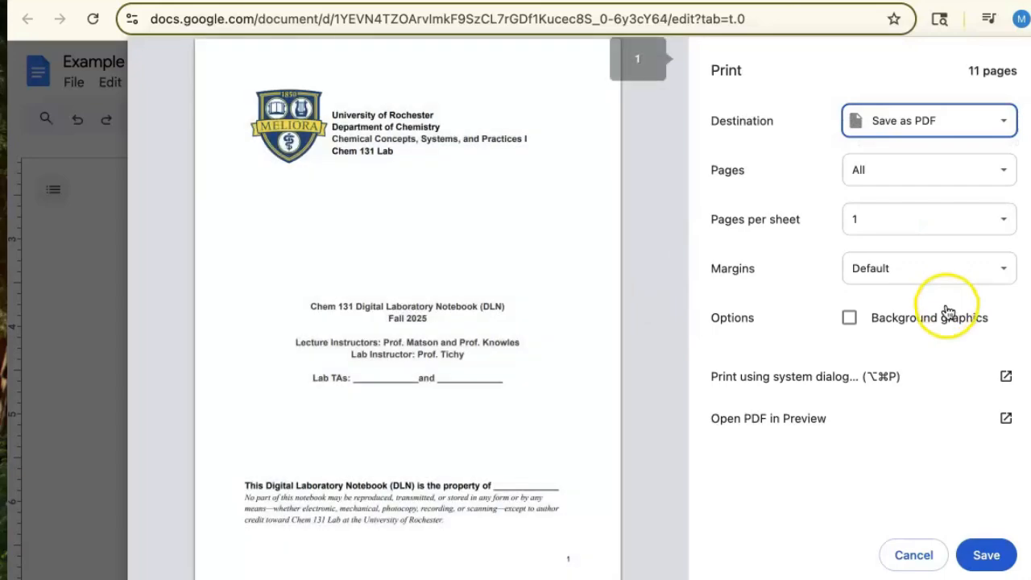
click(986, 555)
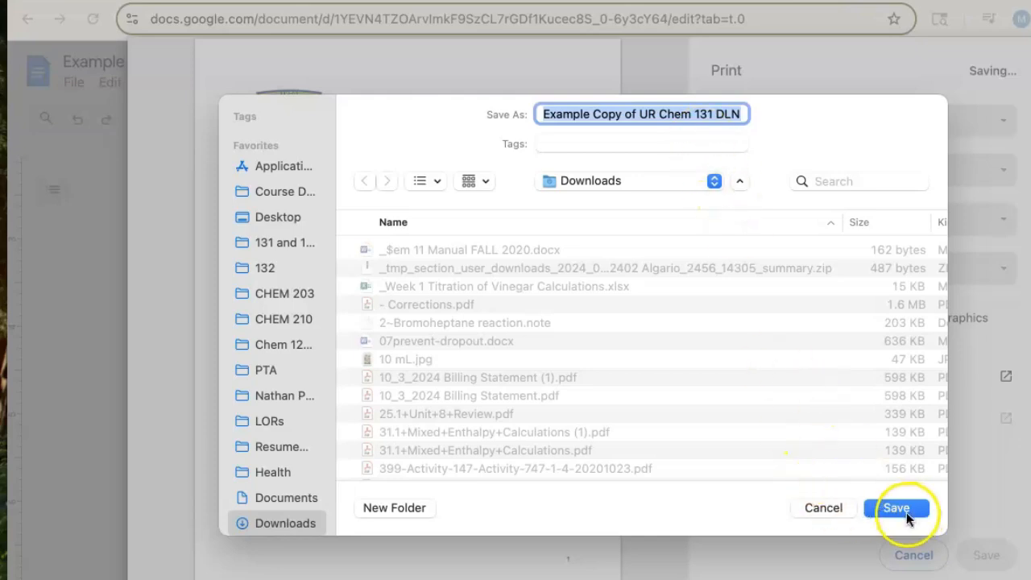
click(820, 506)
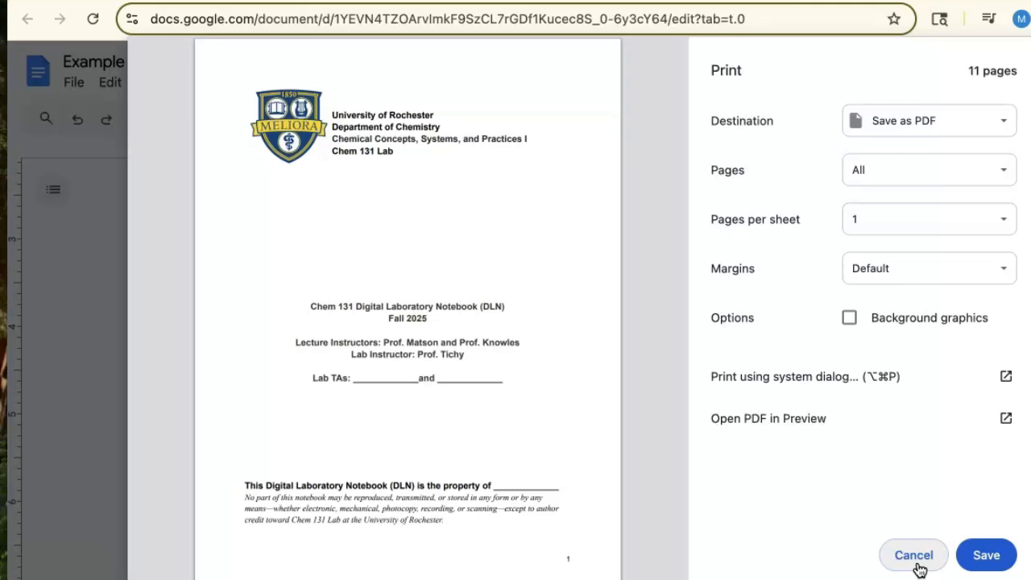
click(982, 564)
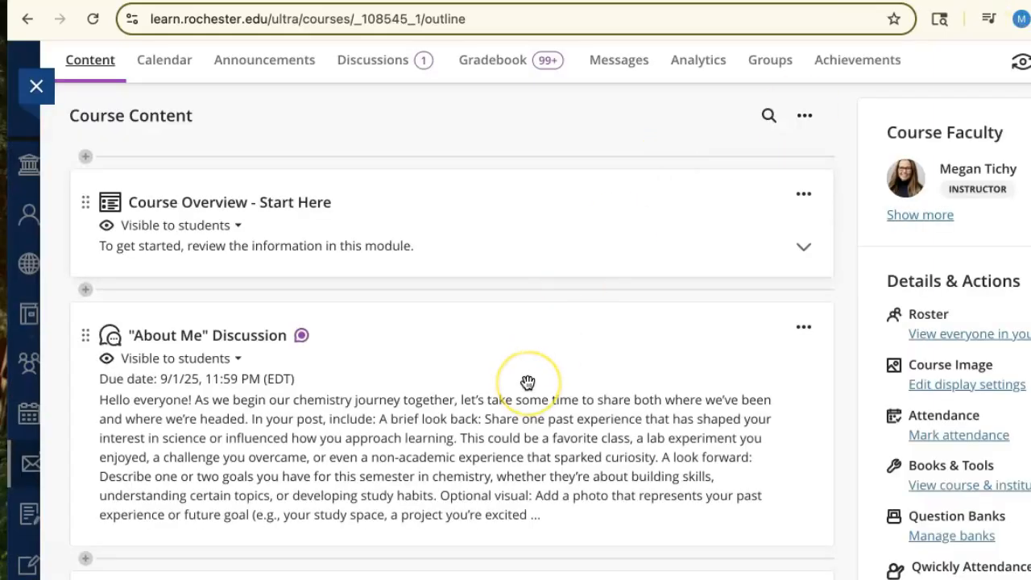
In the Blackboard course content, expand the "Lab Lecture 1 - Introduction to CHEM 131 Labs" module.
scroll(527, 382, down, 10)
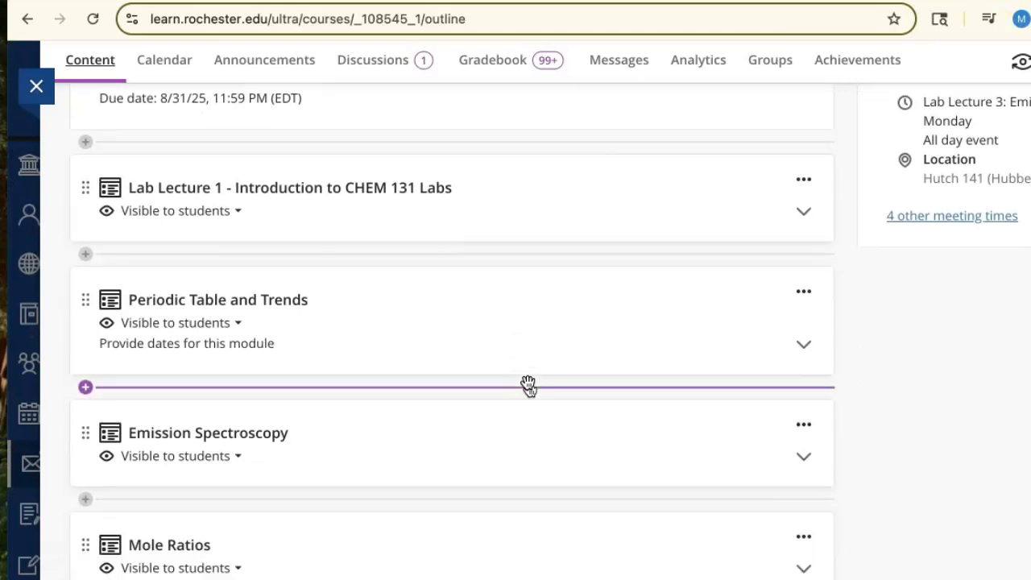
scroll(528, 382, down, 4)
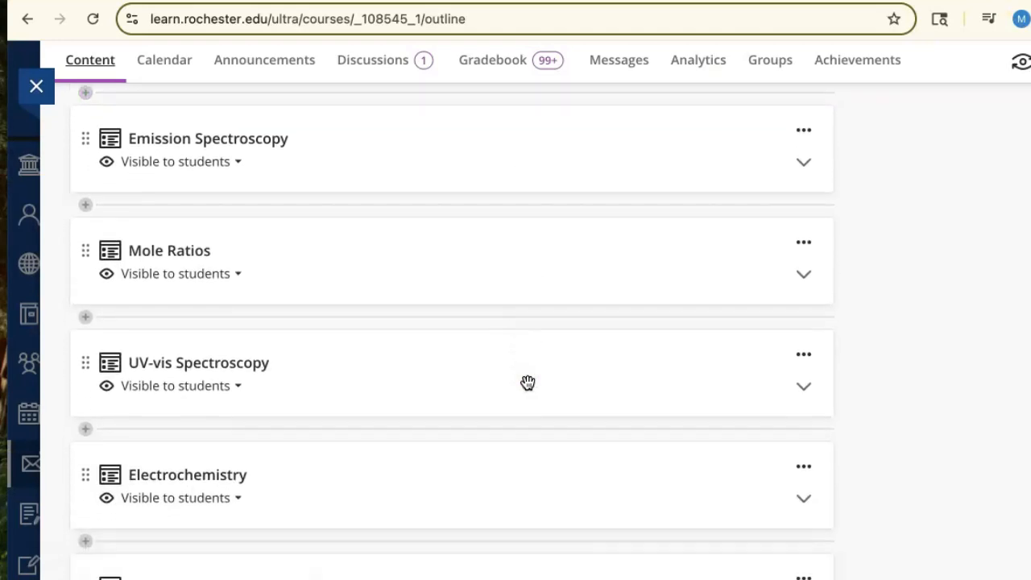
scroll(527, 382, up, 1)
scroll(527, 382, up, 1)
scroll(528, 382, up, 4)
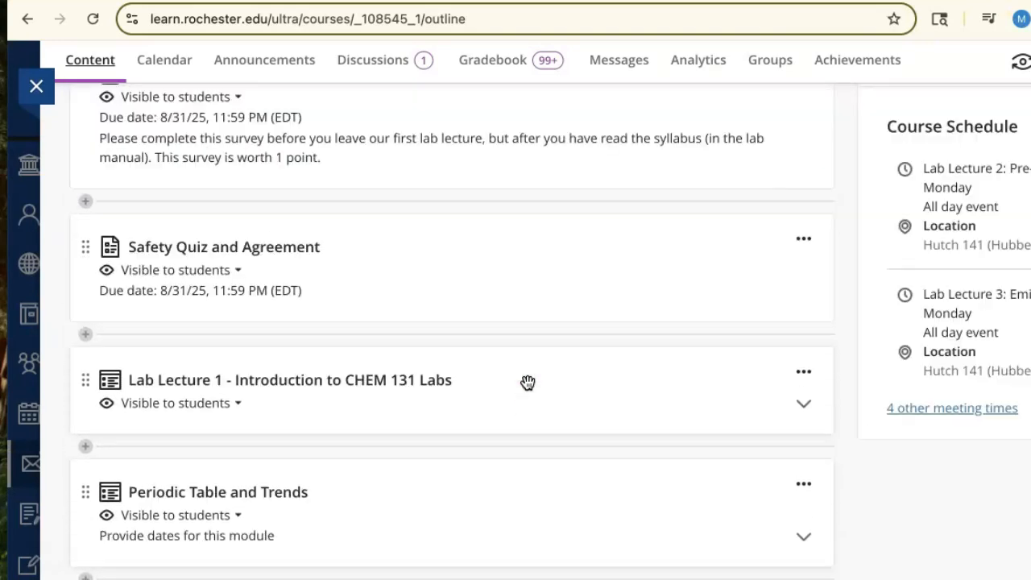
click(528, 382)
Open "How to Submit PDFs on Gradescope and Assign Pages" and expand its "Submitting on Gradescope" file.
scroll(350, 460, down, 5)
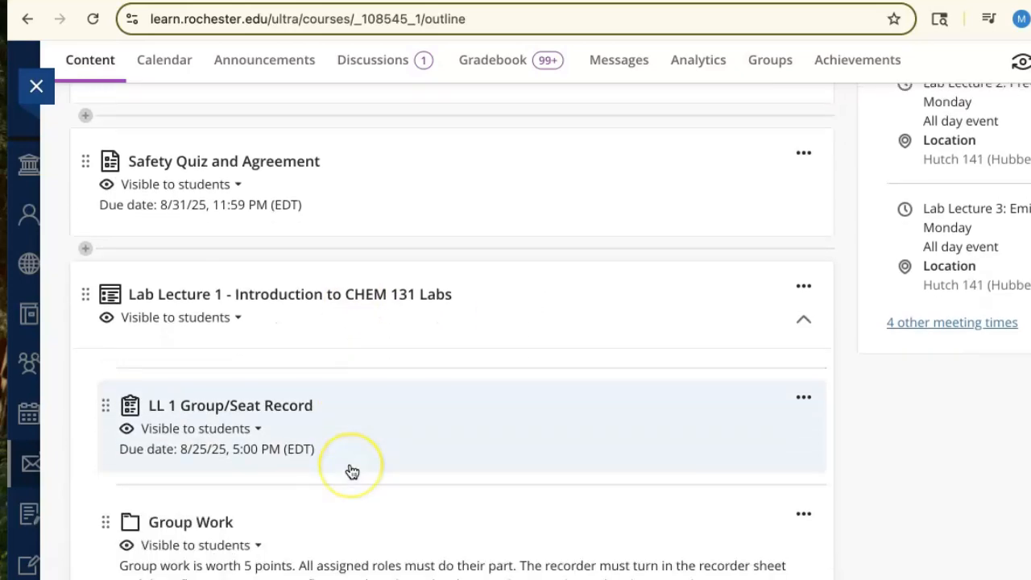
scroll(350, 471, down, 3)
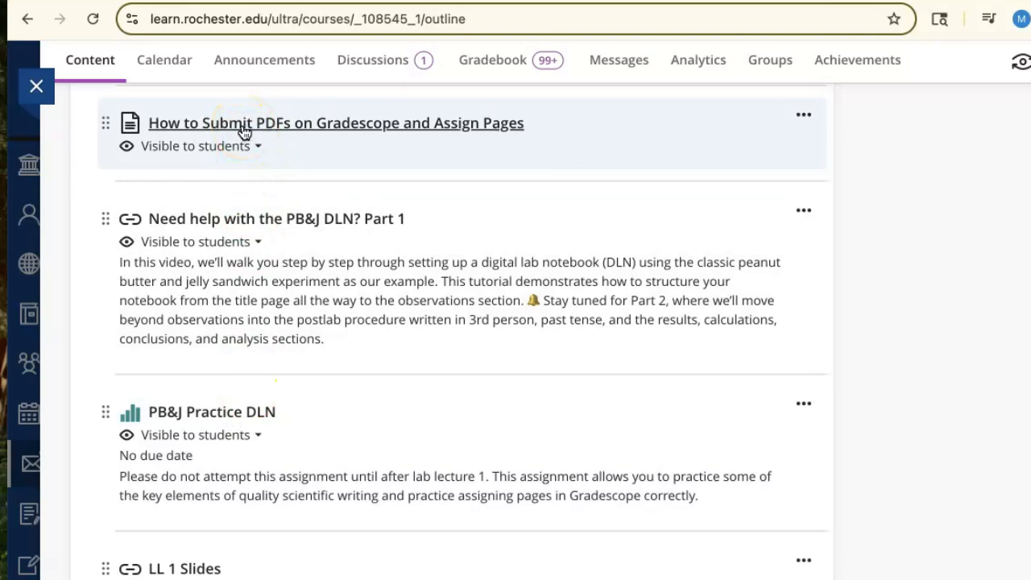
click(244, 125)
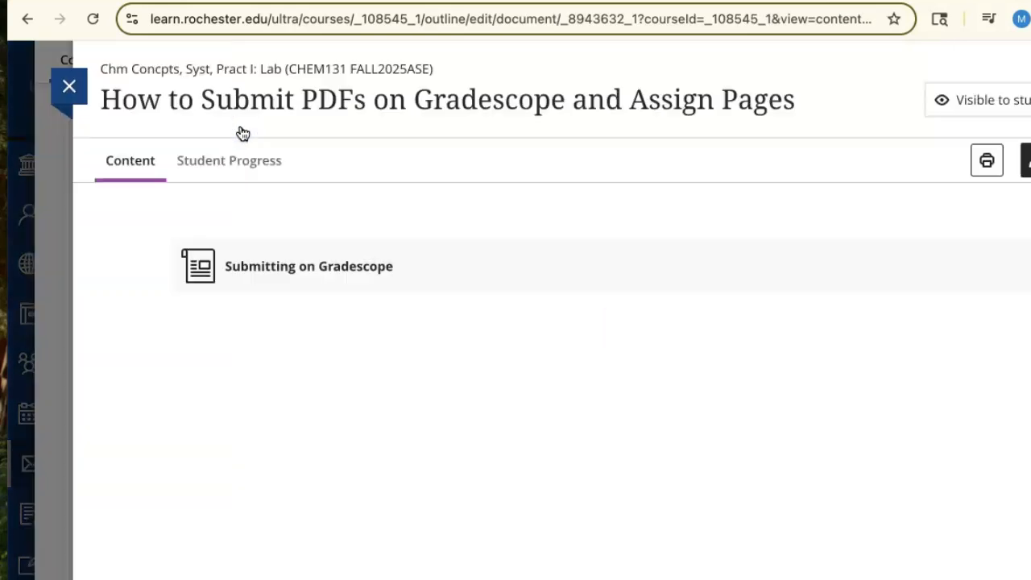
click(285, 267)
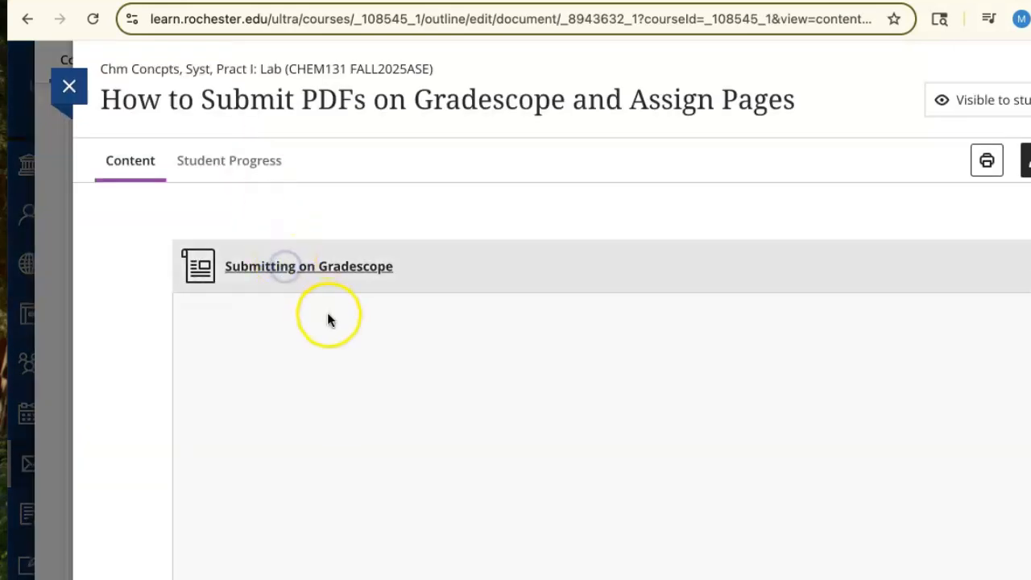
Read through the Gradescope submission instructions, from preparing the PDF to the illustration of assigning pages to questions.
scroll(379, 414, down, 3)
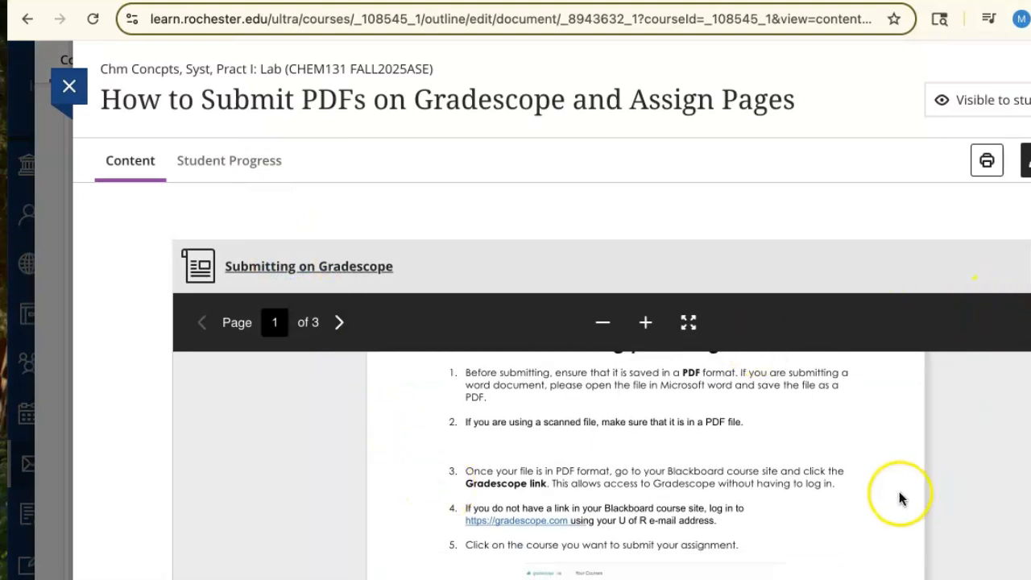
scroll(849, 501, down, 3)
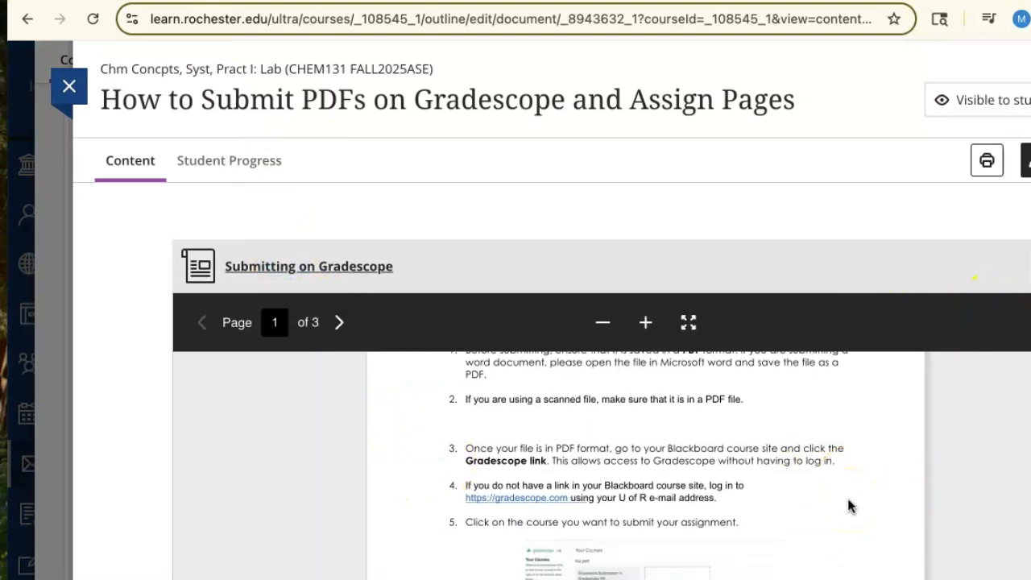
scroll(852, 506, down, 1)
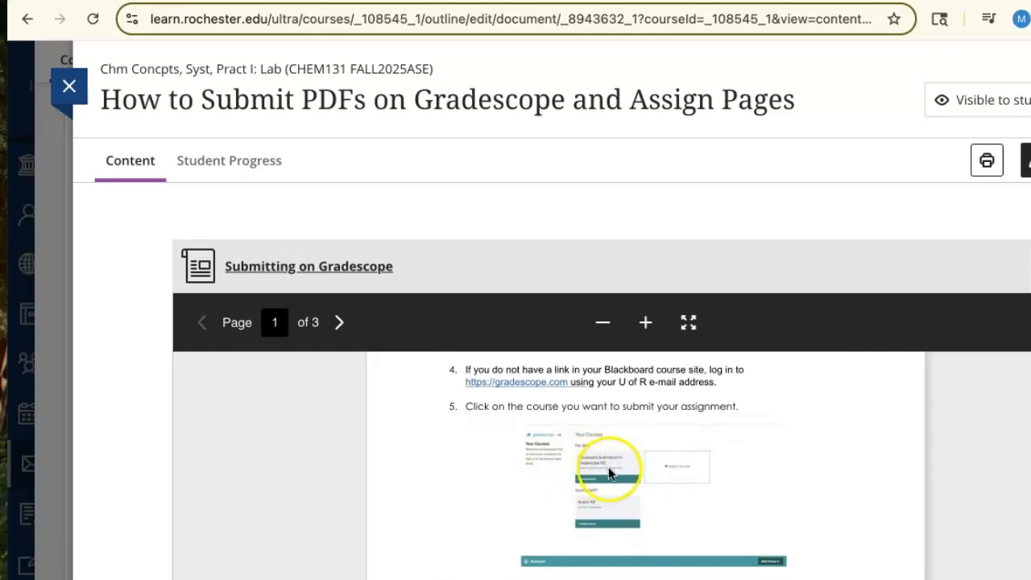
scroll(609, 472, down, 5)
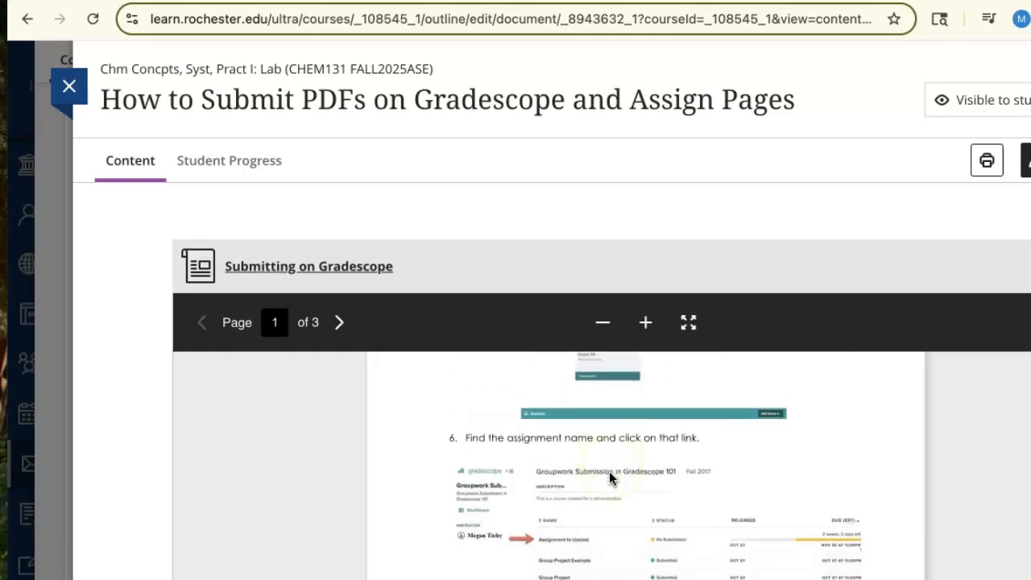
scroll(609, 478, down, 1)
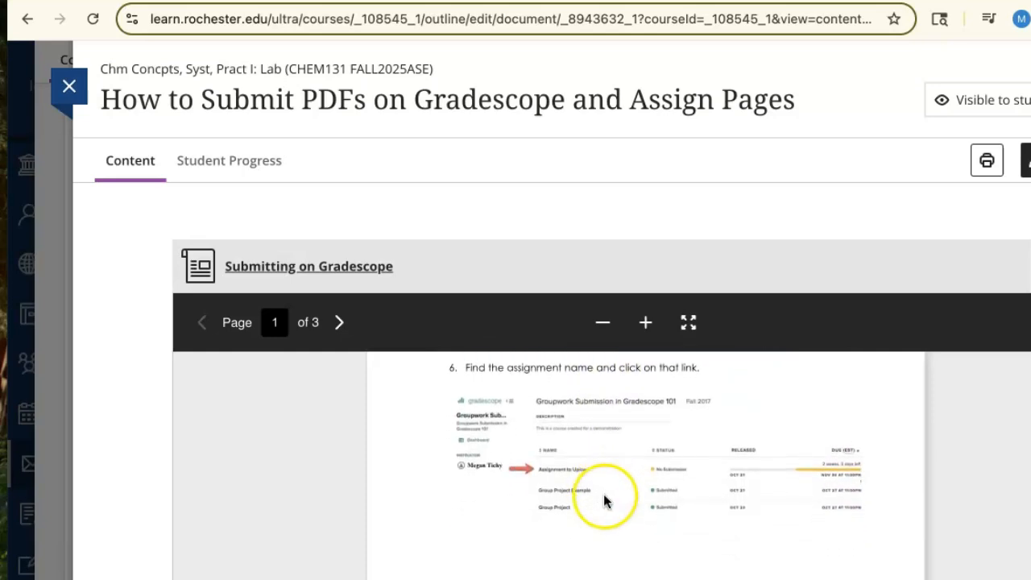
scroll(603, 494, down, 1)
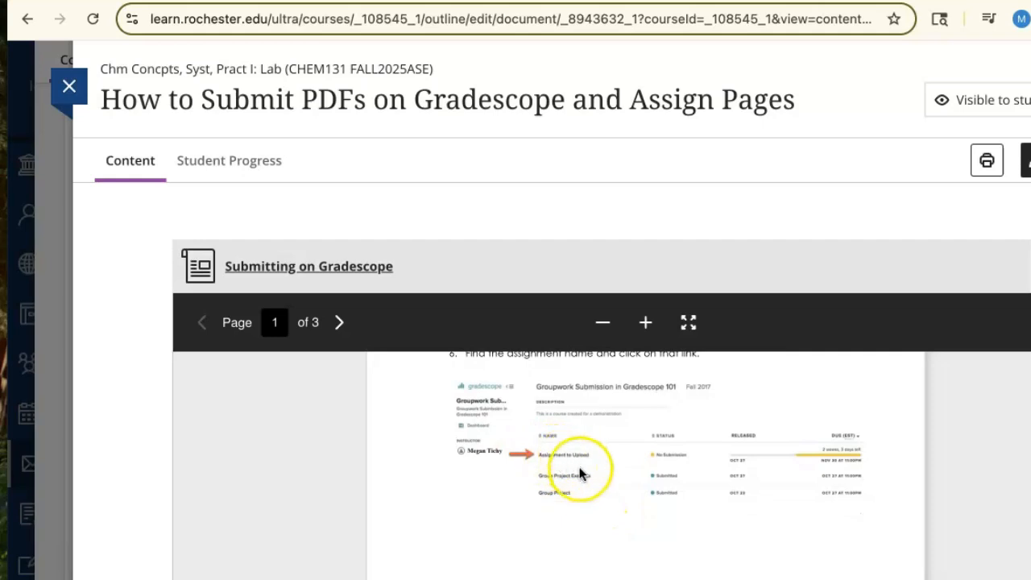
scroll(580, 473, down, 2)
scroll(580, 474, down, 5)
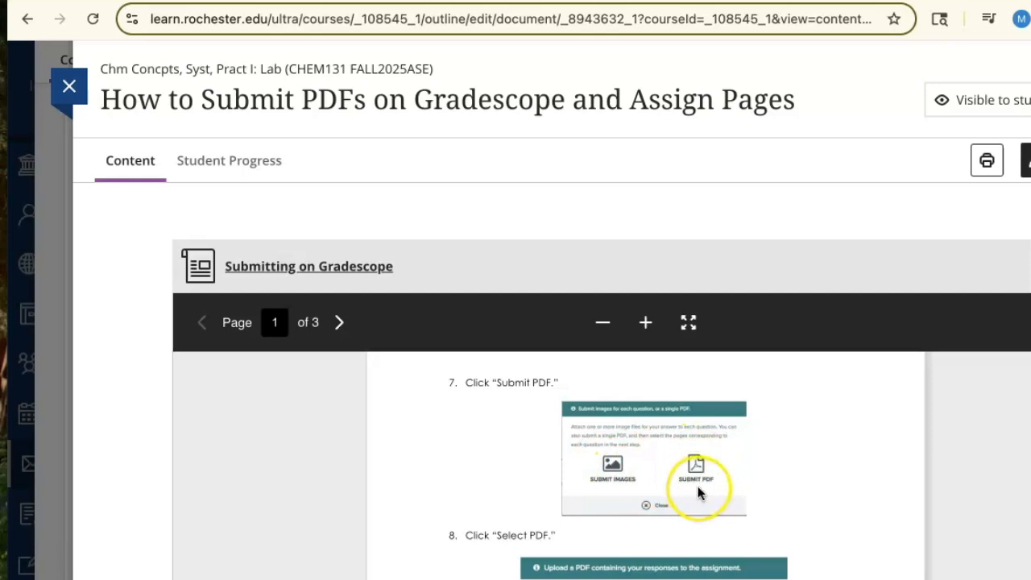
scroll(717, 487, down, 1)
scroll(736, 487, down, 3)
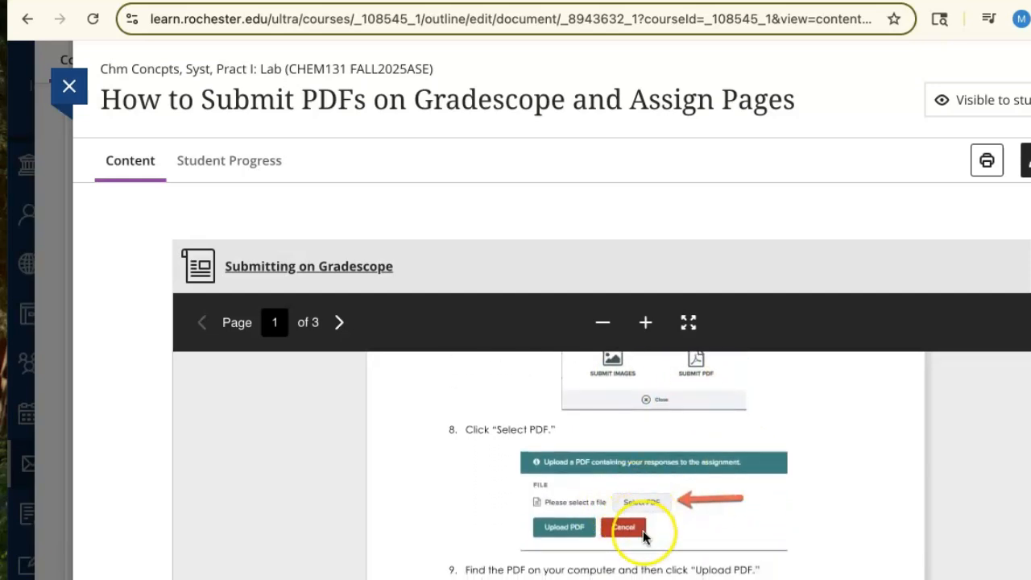
scroll(649, 536, down, 2)
scroll(645, 537, down, 3)
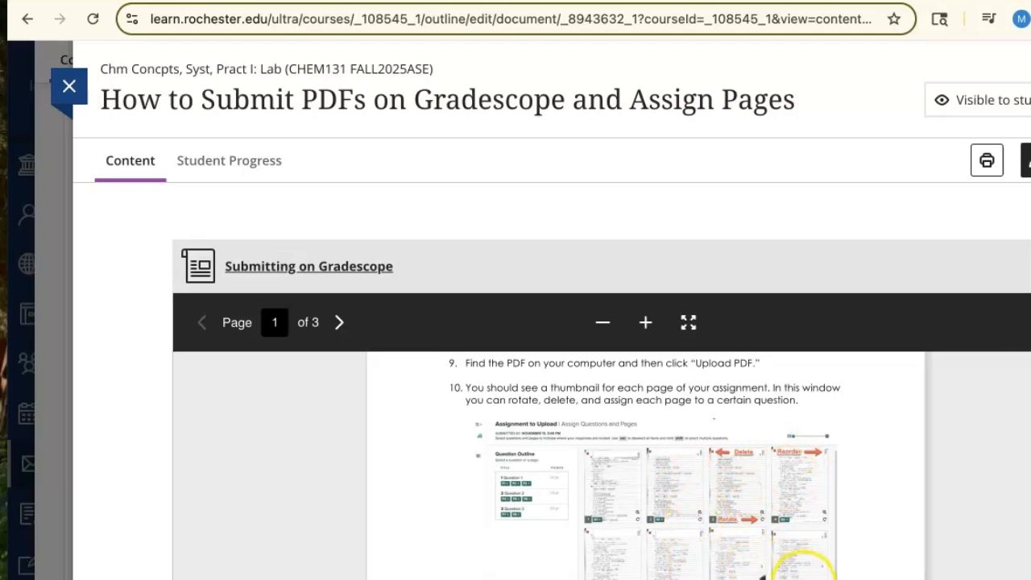
scroll(800, 569, down, 2)
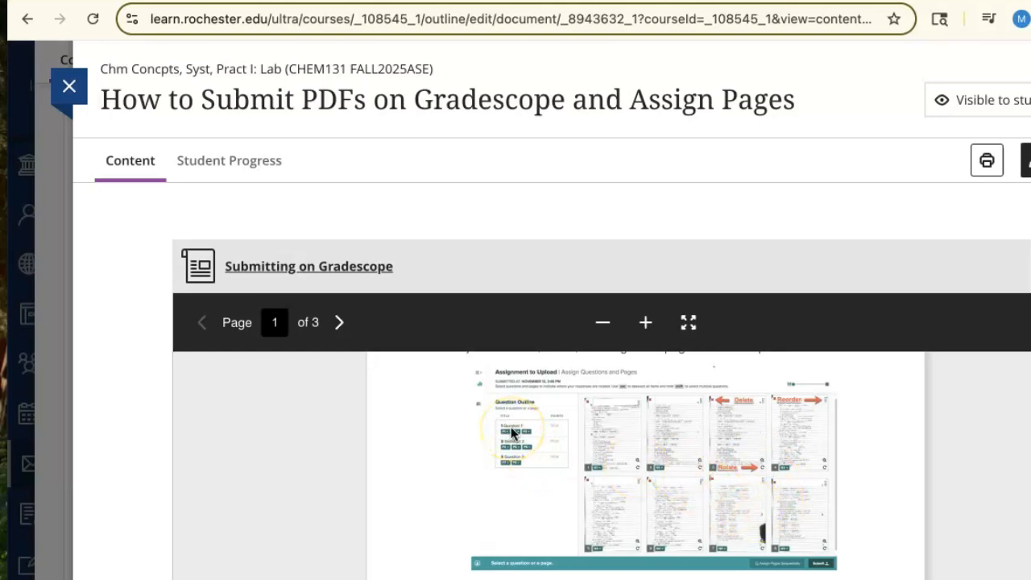
scroll(511, 433, up, 3)
scroll(511, 433, up, 3)
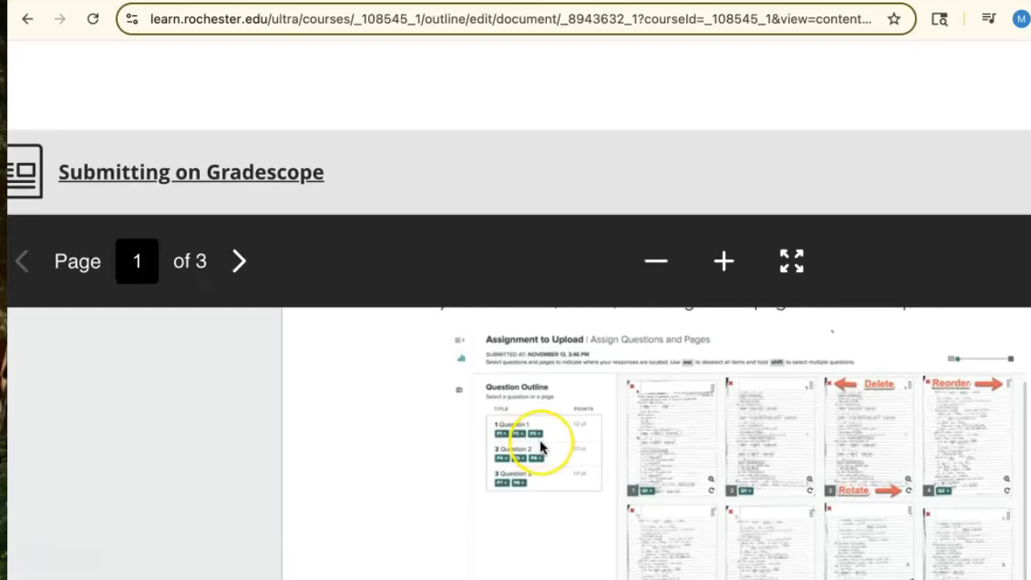